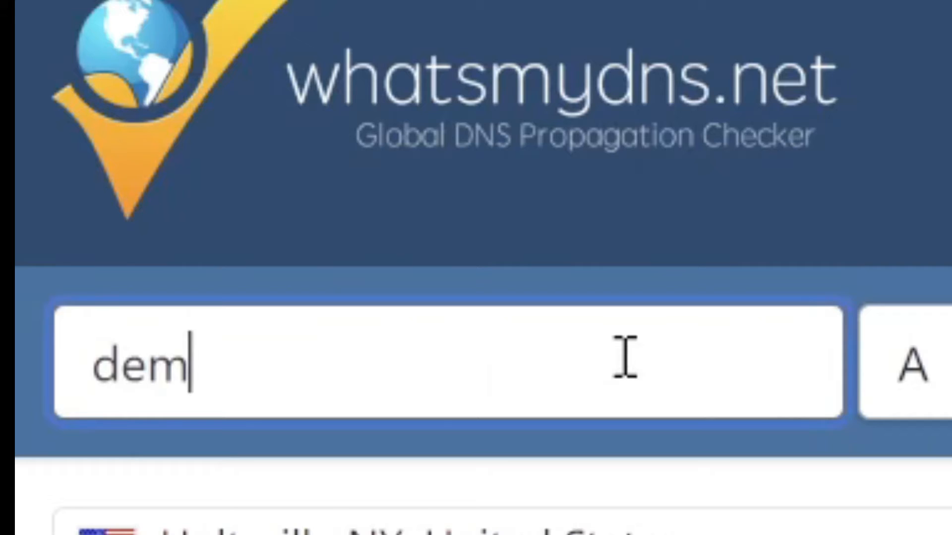
# Step: Look up the A record of demo.syncbricks.com in the DNS propagation checker and open demo.syncbricks.com in a new tab
pyautogui.press('Return')
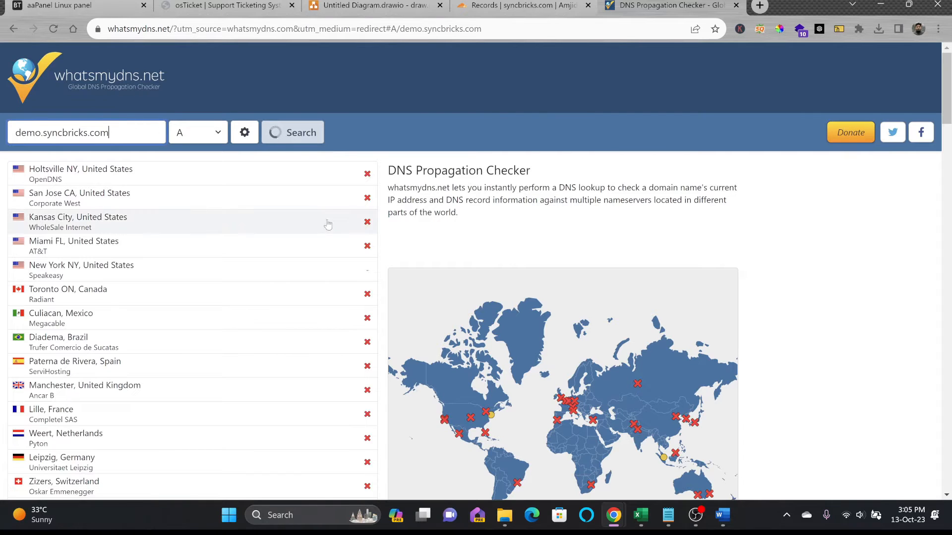
pyautogui.click(759, 5)
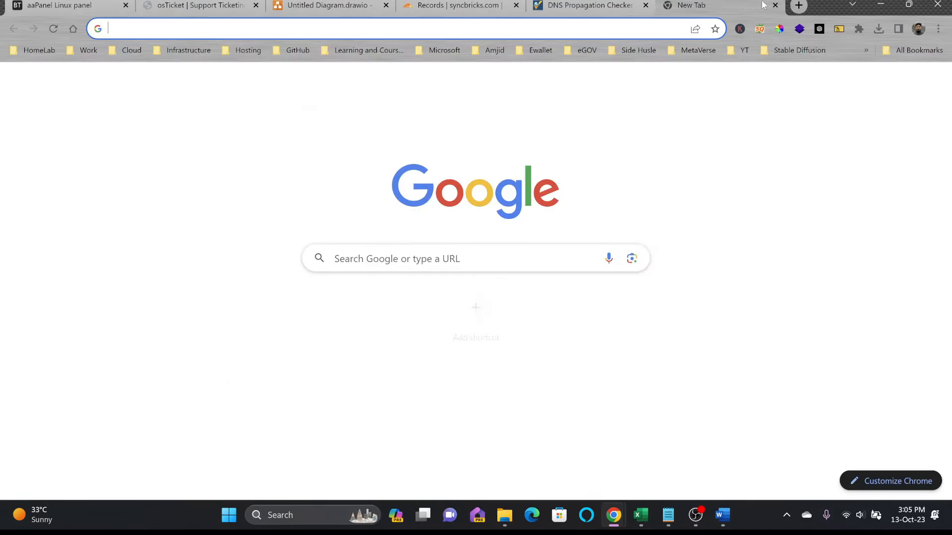
pyautogui.write('demo.syncbricks.com')
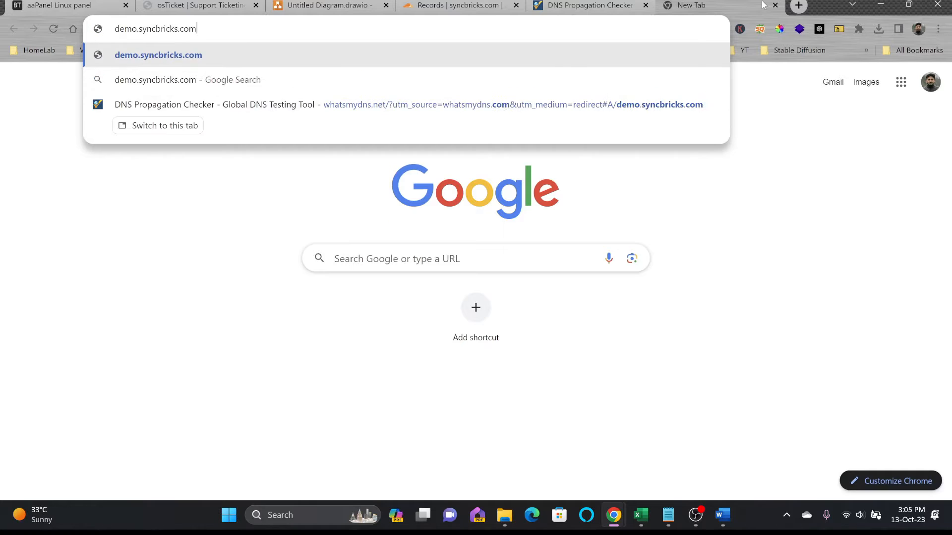
pyautogui.press('Return')
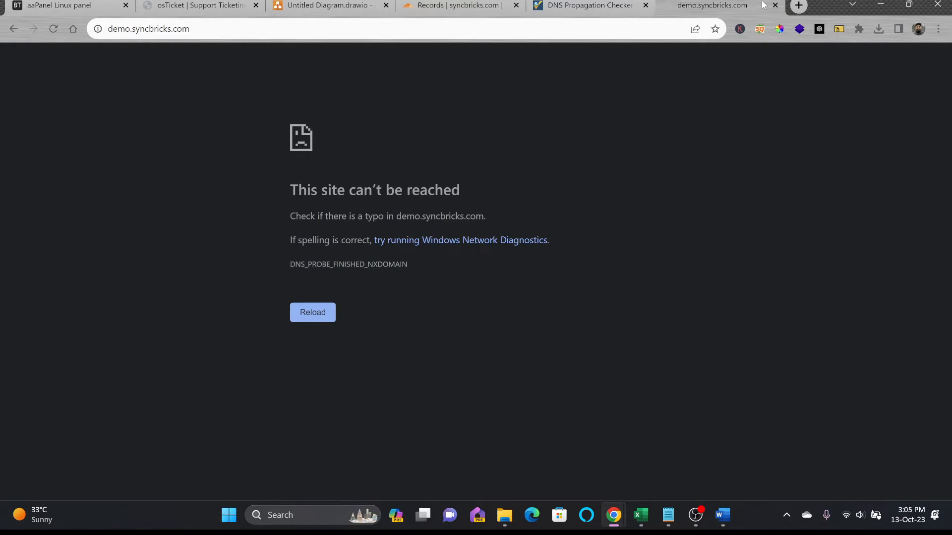
# Step: Switch to the Cloudflare DNS records of syncbricks.com and check the record search for demo
pyautogui.click(423, 5)
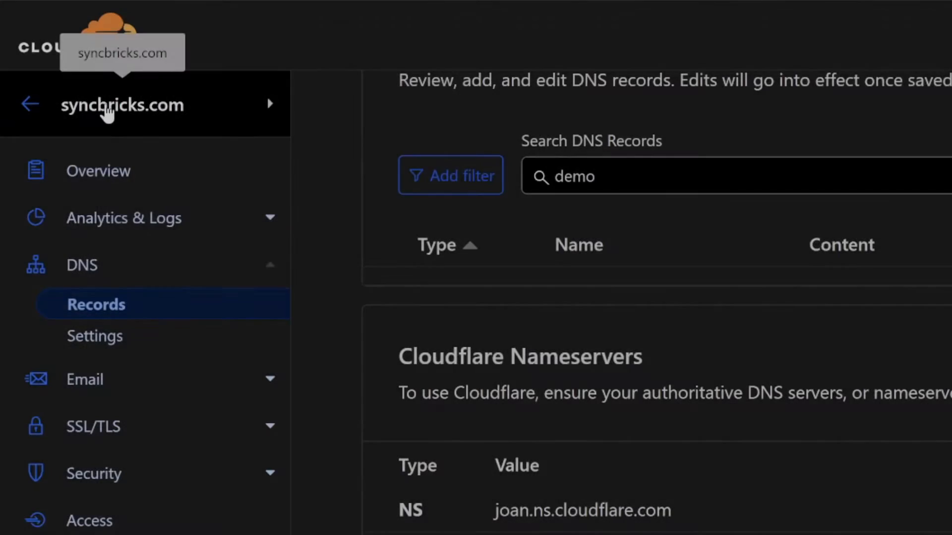
pyautogui.click(650, 171)
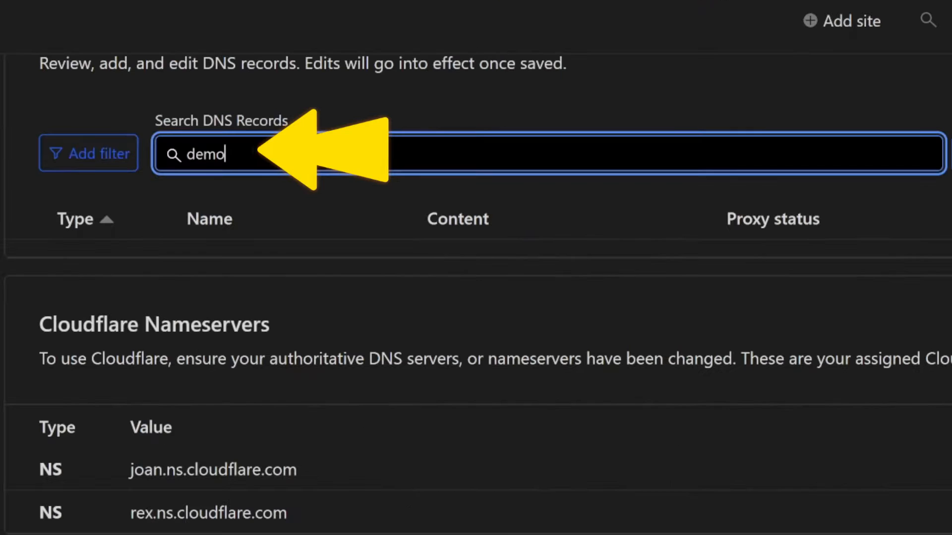
pyautogui.click(787, 101)
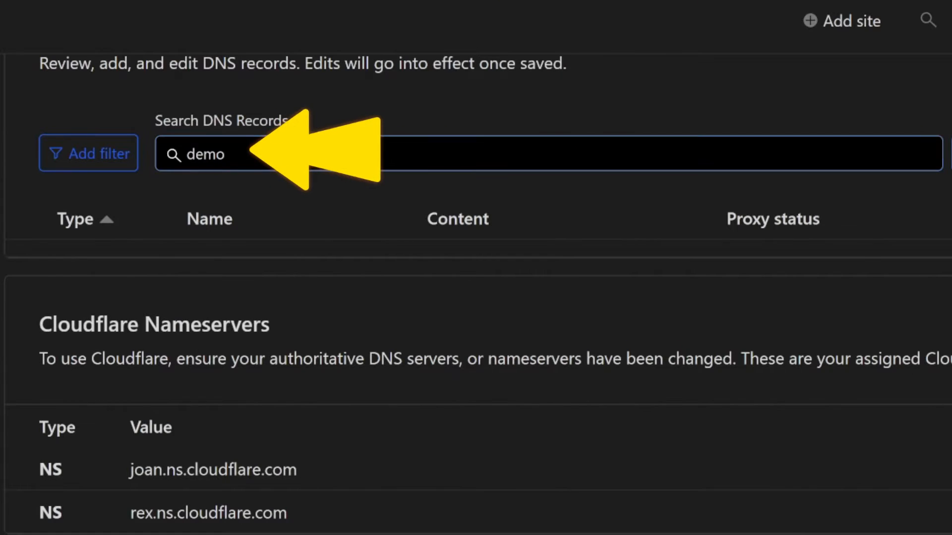
pyautogui.click(267, 156)
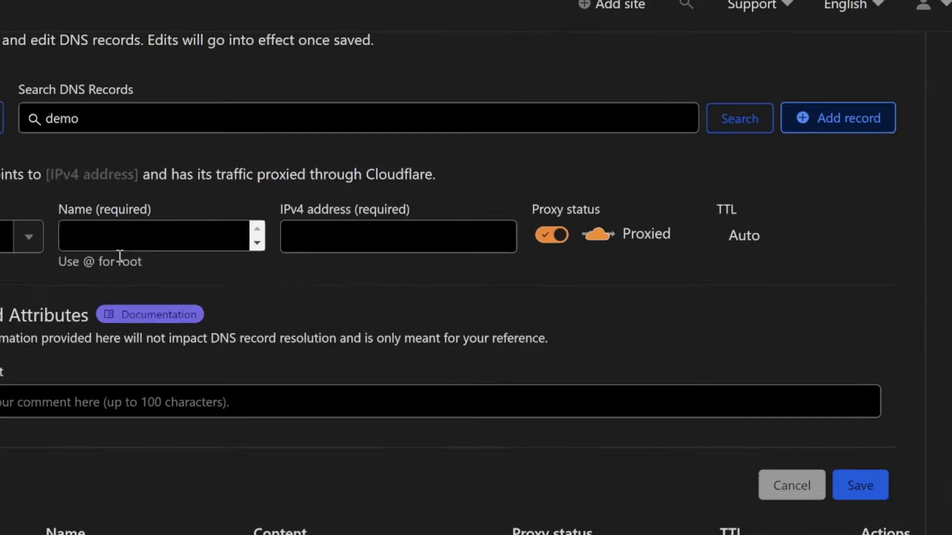
# Step: Start a new DNS record of type A named demo, with Cloudflare proxying turned off
pyautogui.click(127, 208)
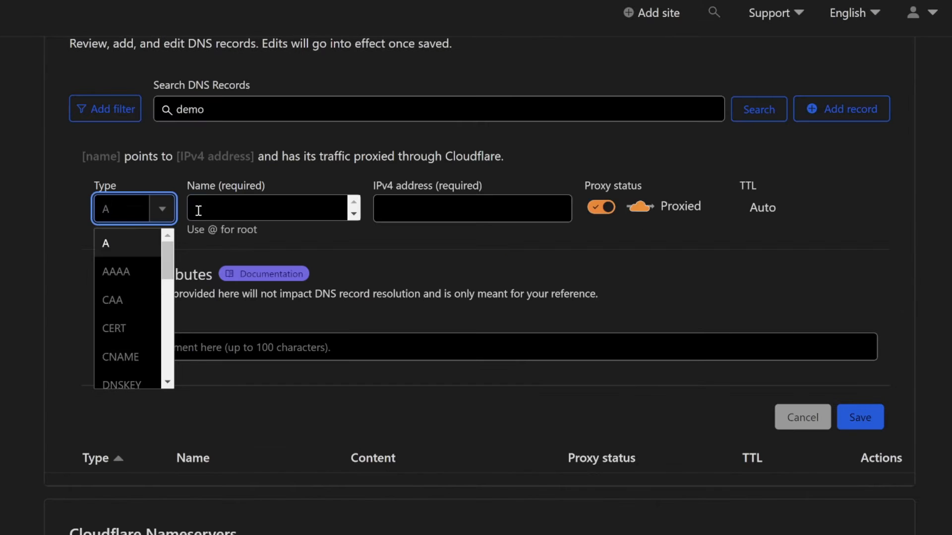
pyautogui.click(225, 210)
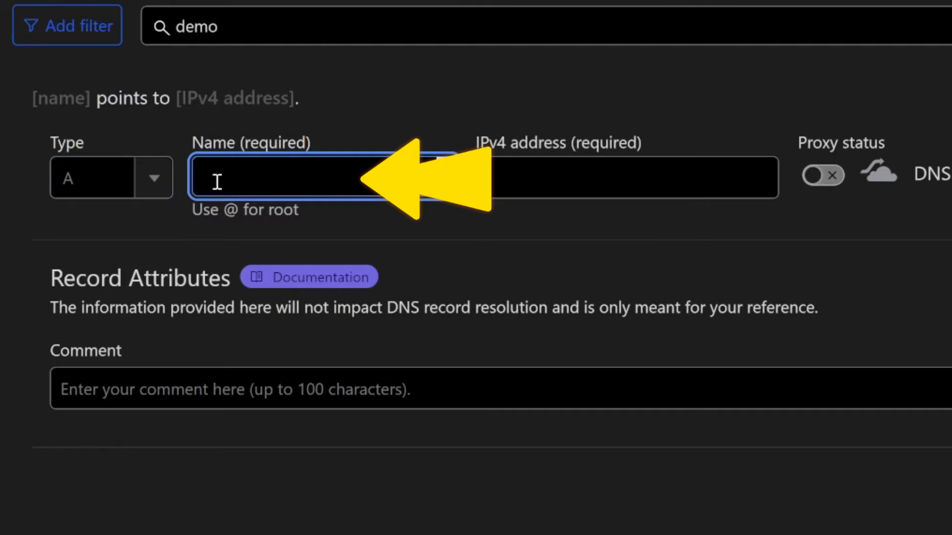
pyautogui.write('deo')
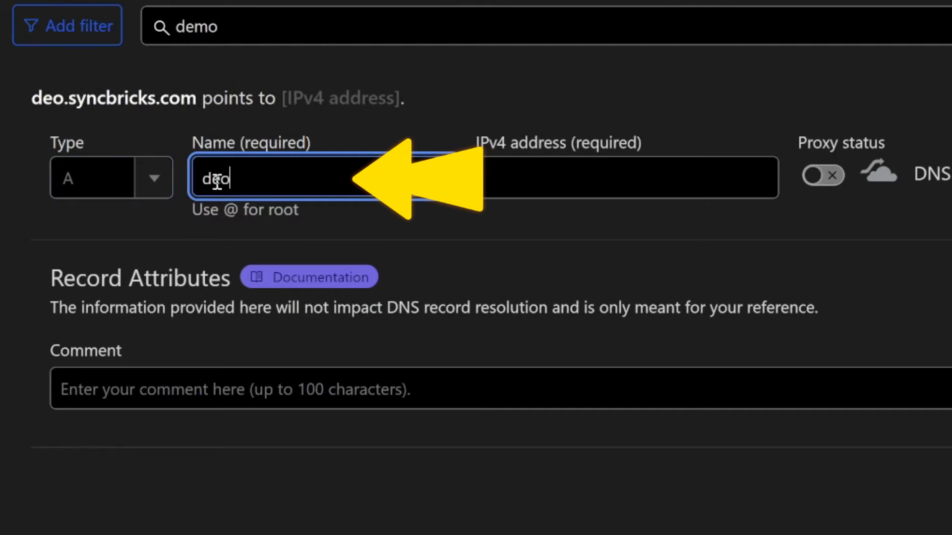
pyautogui.click(217, 181)
pyautogui.write('mo')
pyautogui.press('Tab')
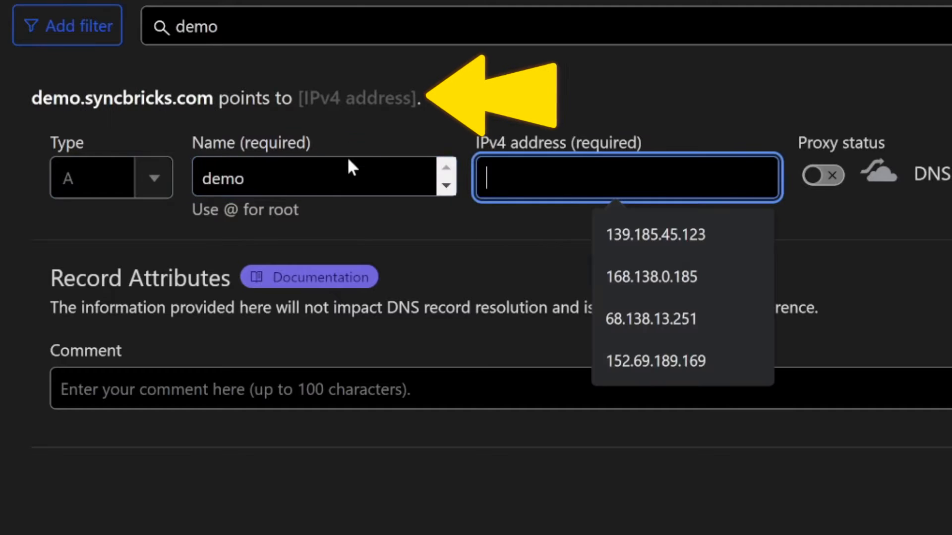
# Step: Set the demo record's IPv4 address to 66.135.554.33 and save the record
pyautogui.moveTo(32, 98); pyautogui.dragTo(218, 103)
pyautogui.click(544, 164)
pyautogui.write('66.135.')
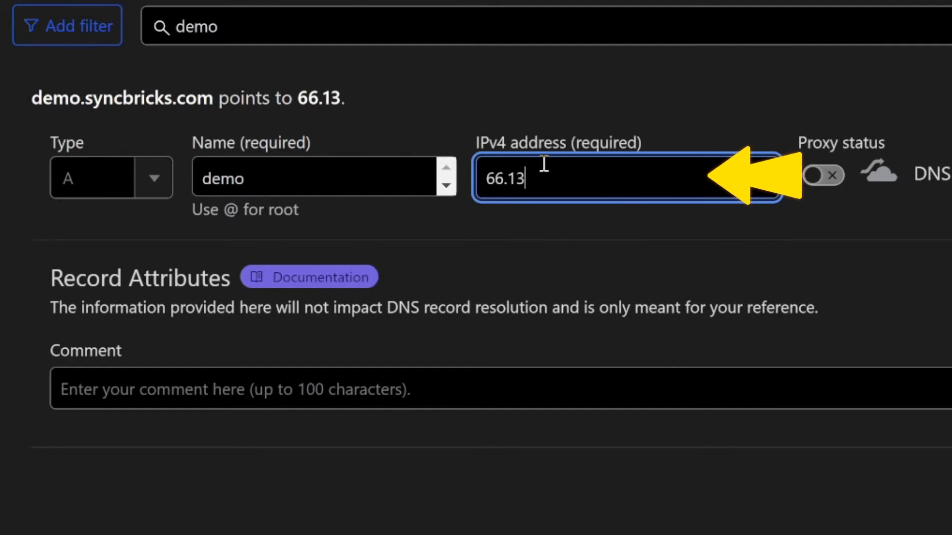
pyautogui.write('554.33')
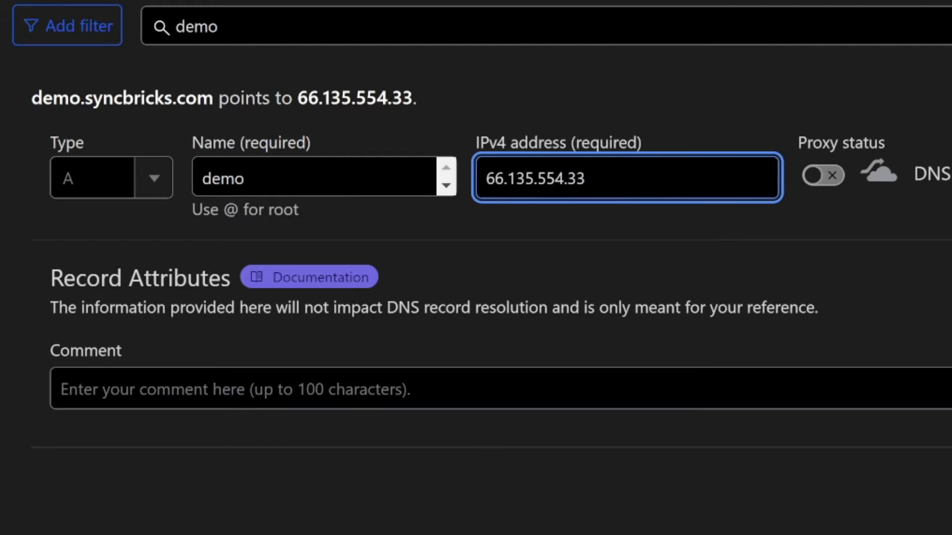
pyautogui.click(850, 386)
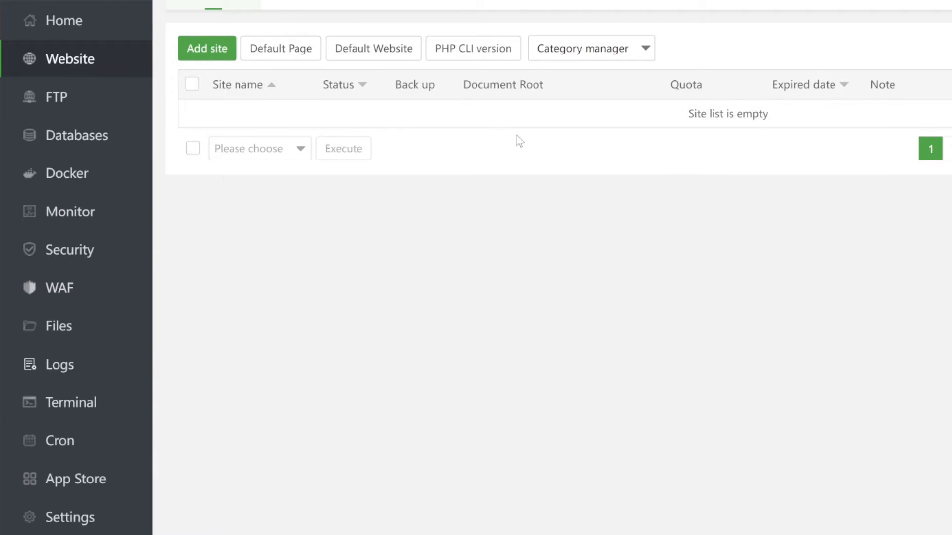
# Step: Create a site in aaPanel for demo.syncbricks.com with SSL applied for and HTTP redirected to HTTPS
pyautogui.click(221, 63)
pyautogui.click(574, 161)
pyautogui.write('demo')
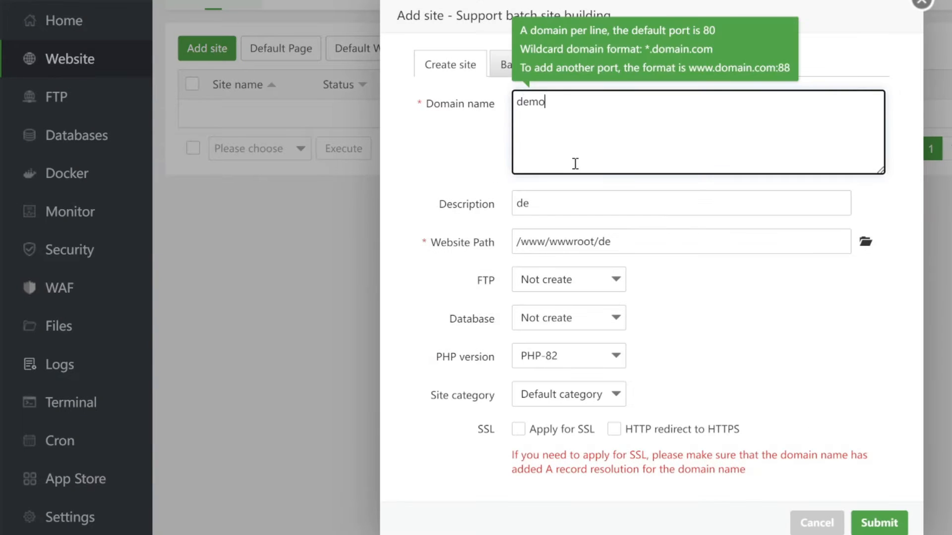
pyautogui.write('.syncbricks.com')
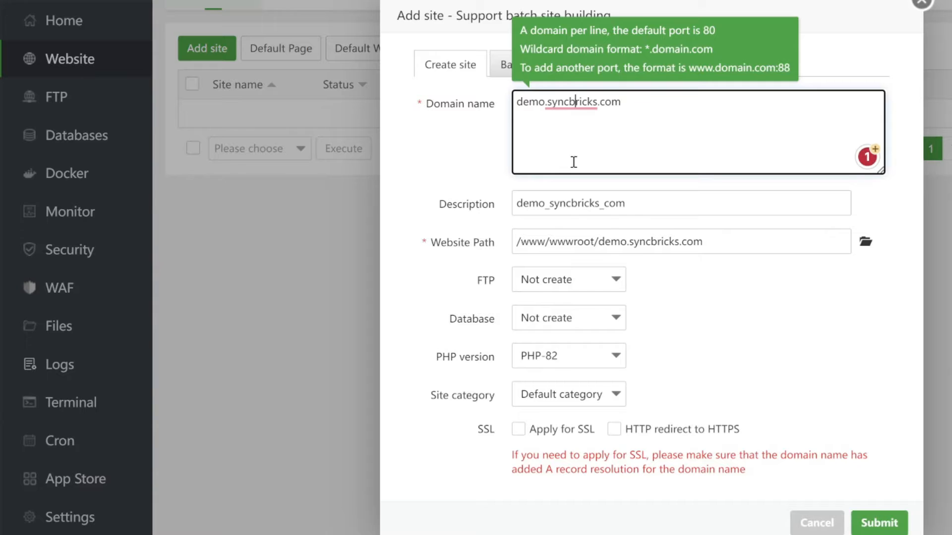
pyautogui.click(519, 429)
pyautogui.click(614, 429)
pyautogui.click(873, 512)
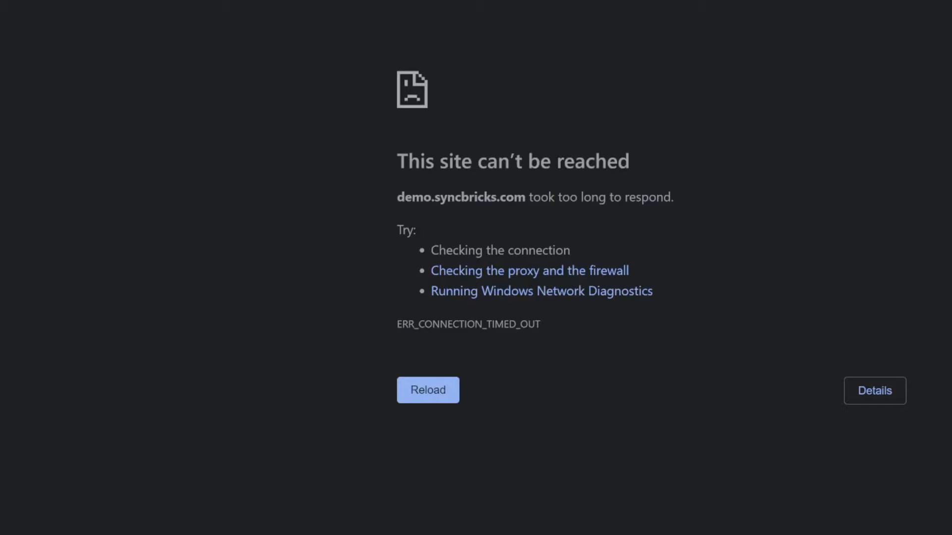
# Step: Retry demo.syncbricks.com in the browser, and view index.html in the site's document root in aaPanel
pyautogui.click(561, 32)
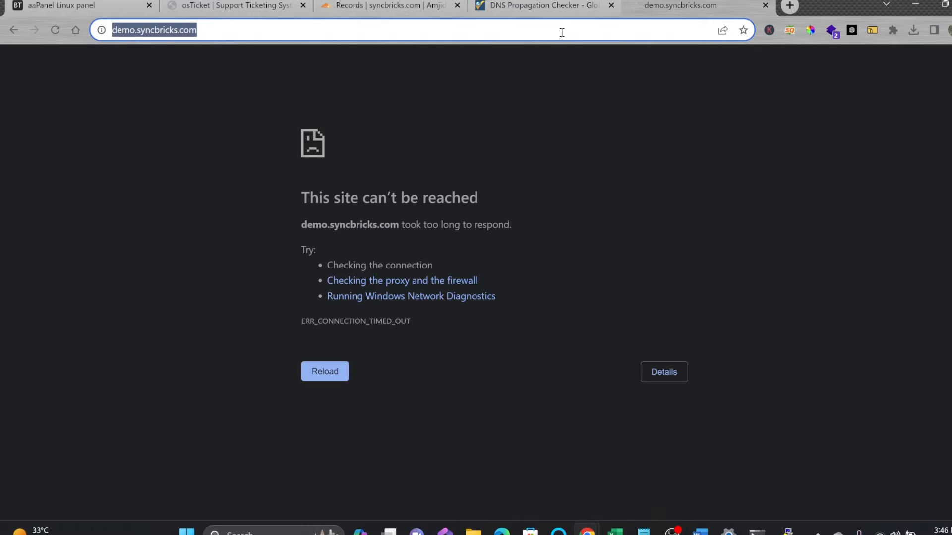
pyautogui.press('Return')
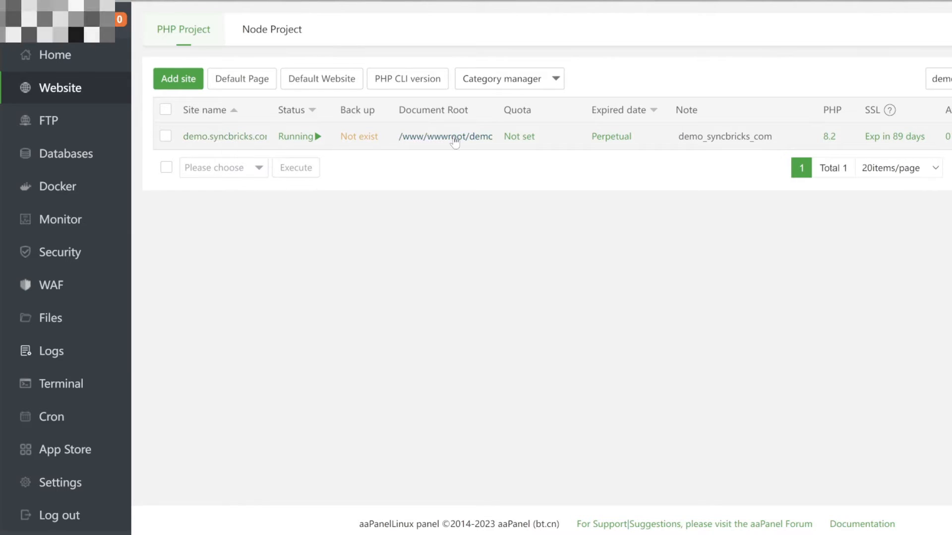
pyautogui.click(453, 136)
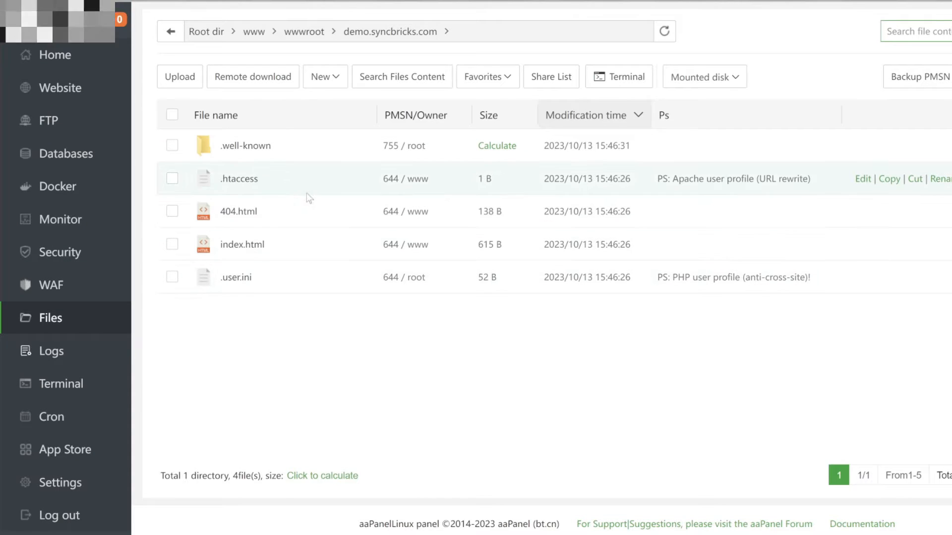
pyautogui.doubleClick(248, 247)
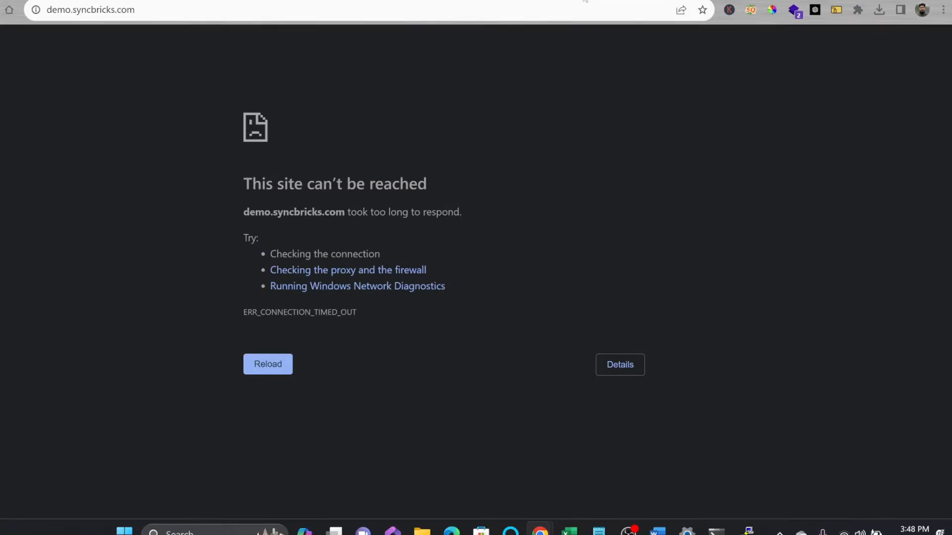
# Step: Load demo.syncbricks.com again and check its address and default welcome page
pyautogui.click(447, 12)
pyautogui.press('Return')
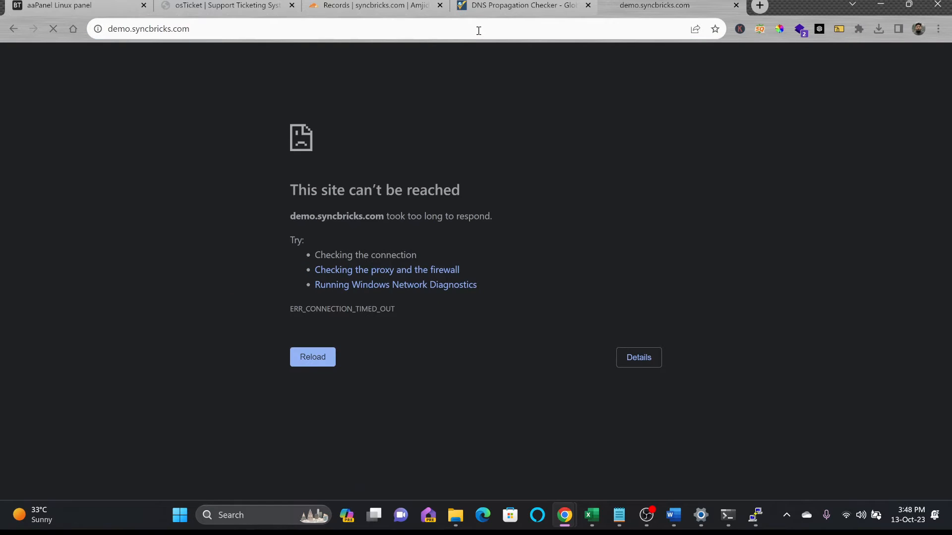
pyautogui.click(99, 30)
pyautogui.click(231, 30)
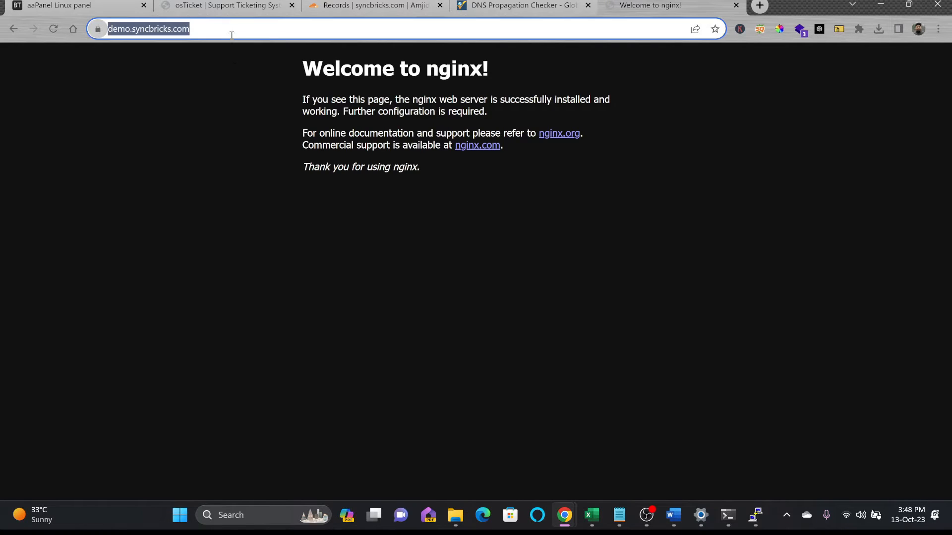
pyautogui.click(357, 74)
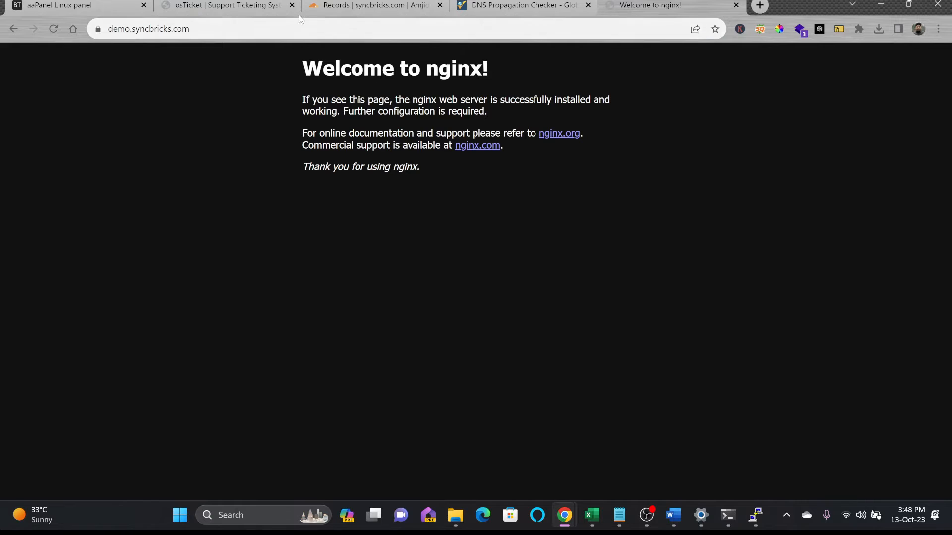
# Step: Change the heading in the site's index.html to "WELCOME TO SYNCBRICKS WEBSERVER", save the file and reload the website
pyautogui.click(133, 7)
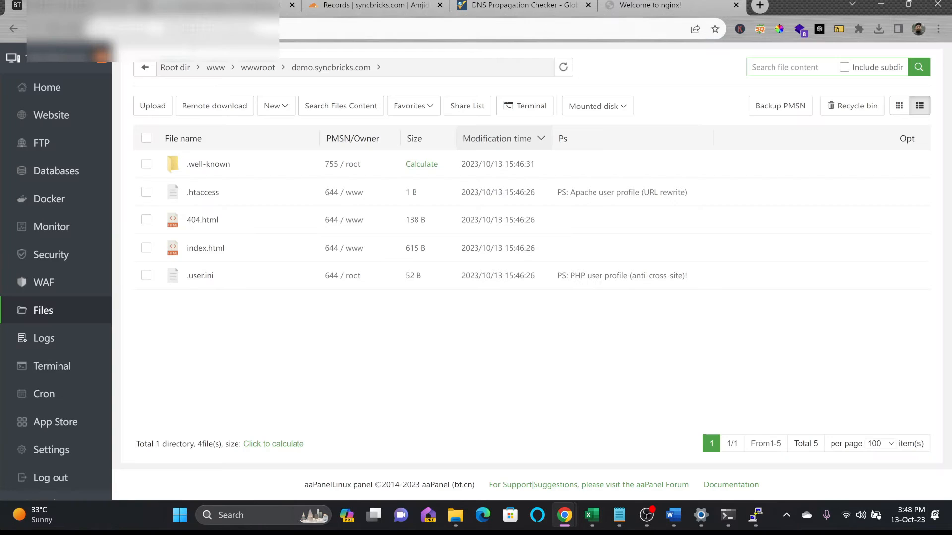
pyautogui.doubleClick(205, 246)
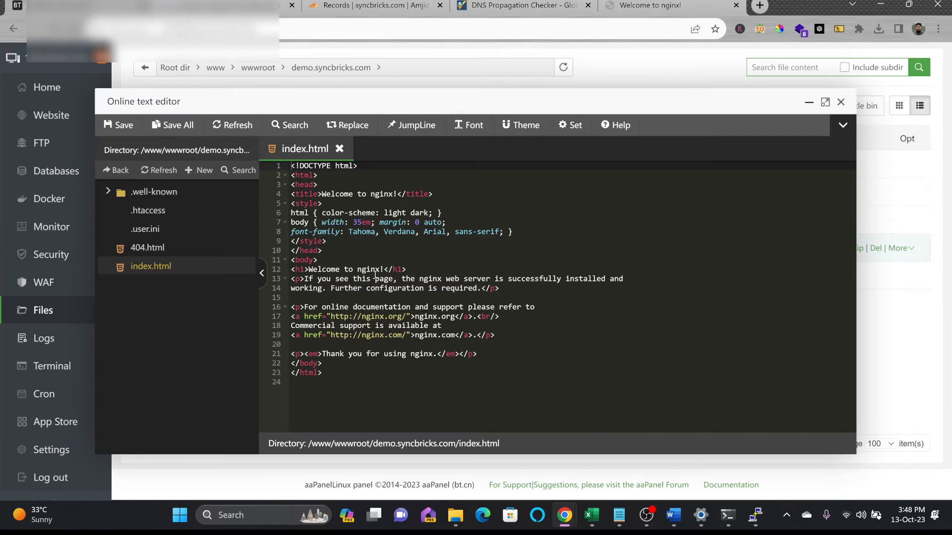
pyautogui.click(308, 268)
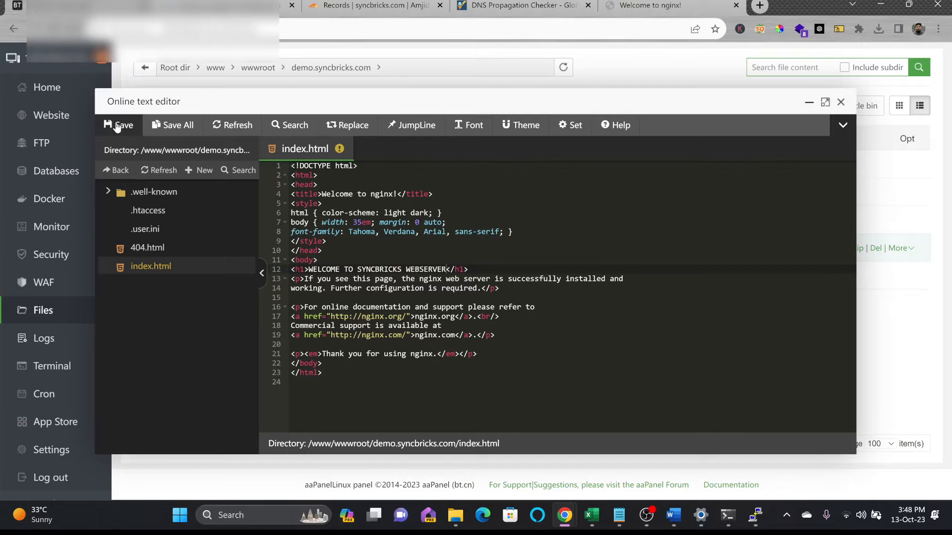
pyautogui.click(119, 127)
pyautogui.click(662, 5)
pyautogui.click(53, 29)
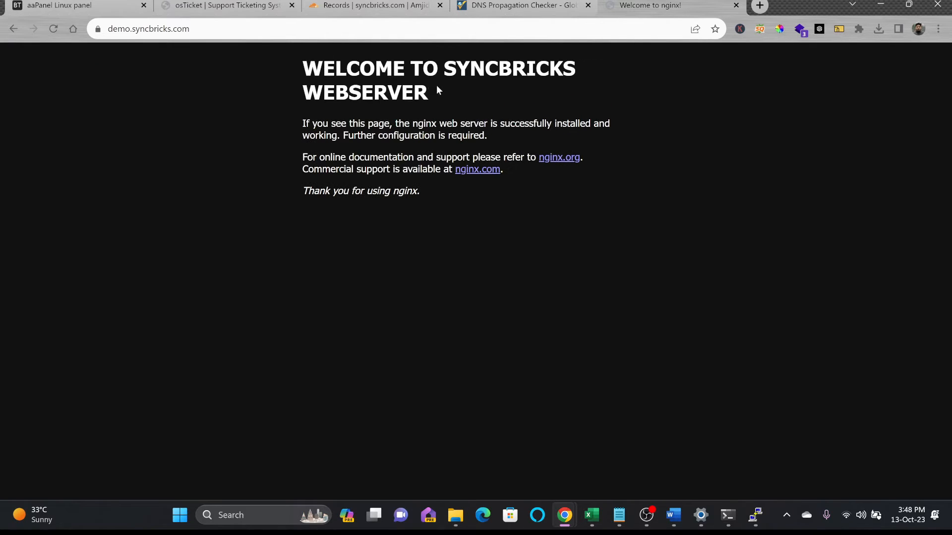
# Step: Close the aaPanel text editor and delete .htaccess, 404.html, index.html and .user.ini from the demo.syncbricks.com folder
pyautogui.click(137, 6)
pyautogui.click(841, 103)
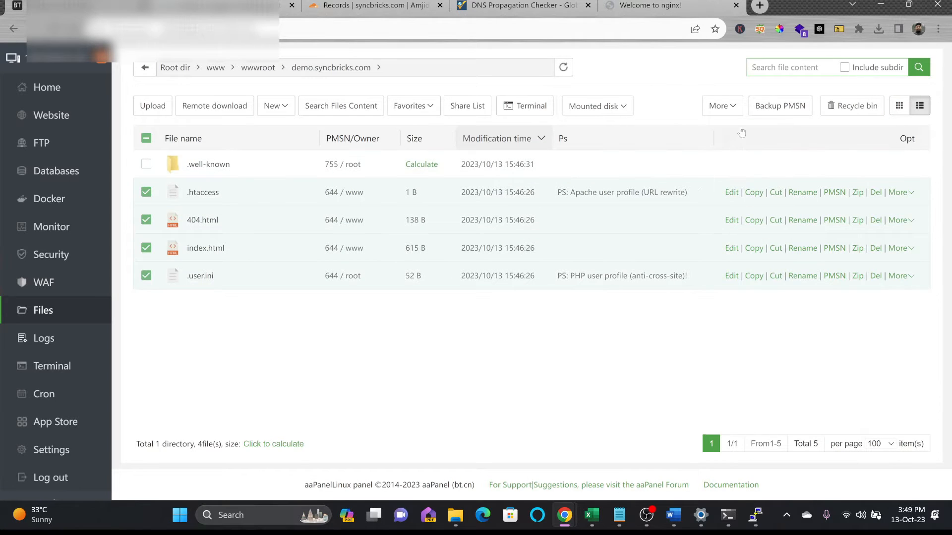
pyautogui.click(736, 109)
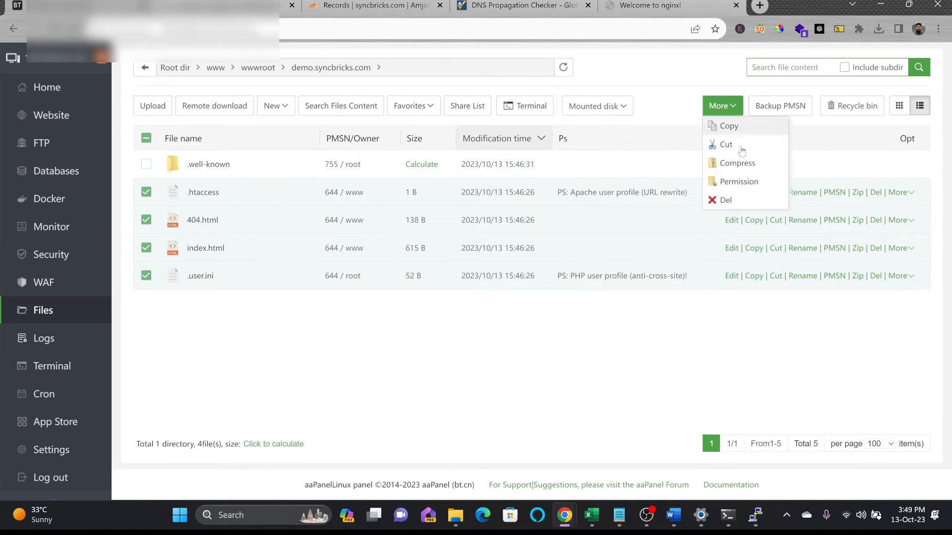
pyautogui.click(727, 200)
pyautogui.click(575, 312)
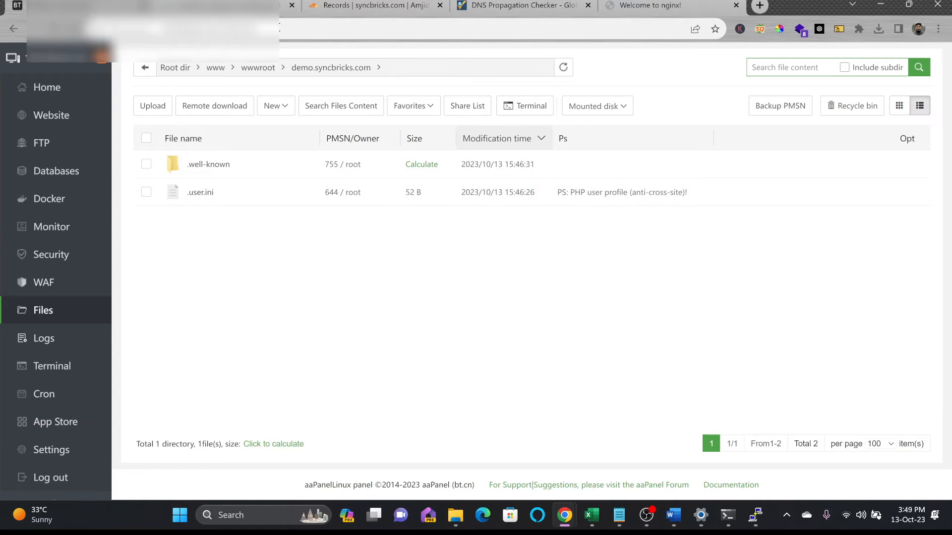
# Step: Reload demo.syncbricks.com to check the website without its default files
pyautogui.click(677, 10)
pyautogui.click(629, 26)
pyautogui.press('Return')
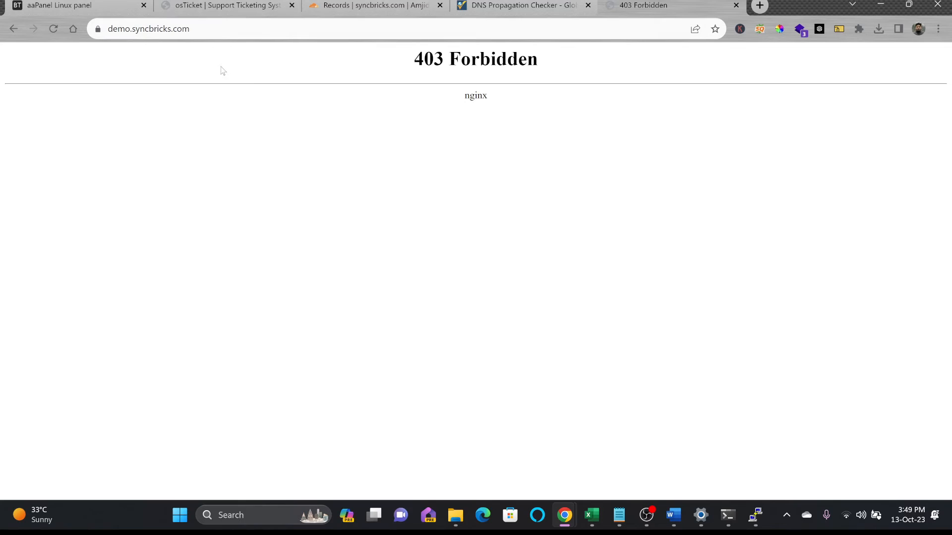
# Step: Open the download page for the self-hosted Open Source edition on the osTicket website
pyautogui.click(89, 6)
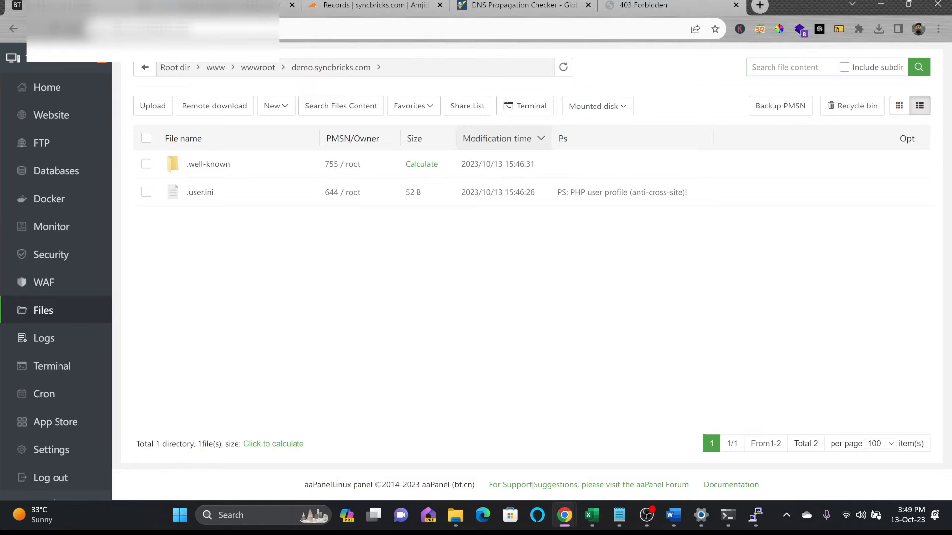
pyautogui.click(213, 7)
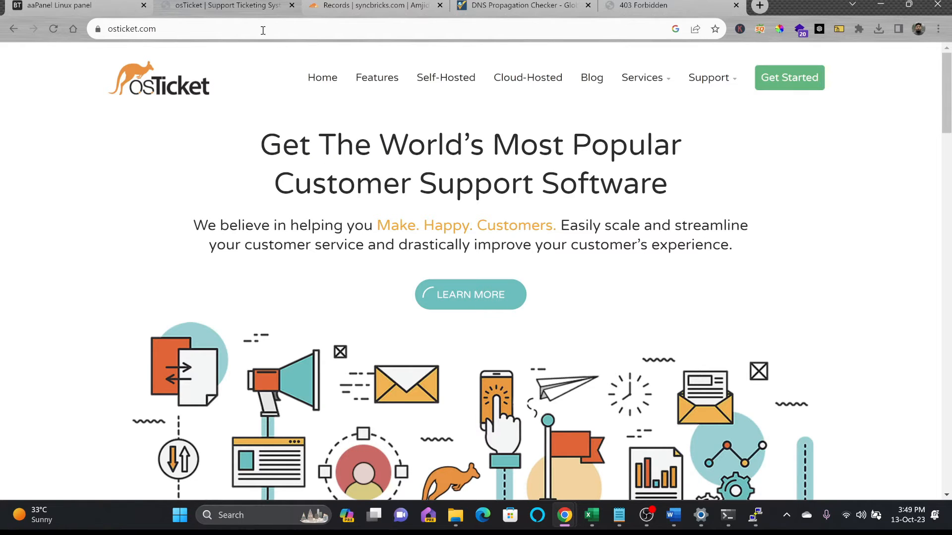
pyautogui.click(446, 78)
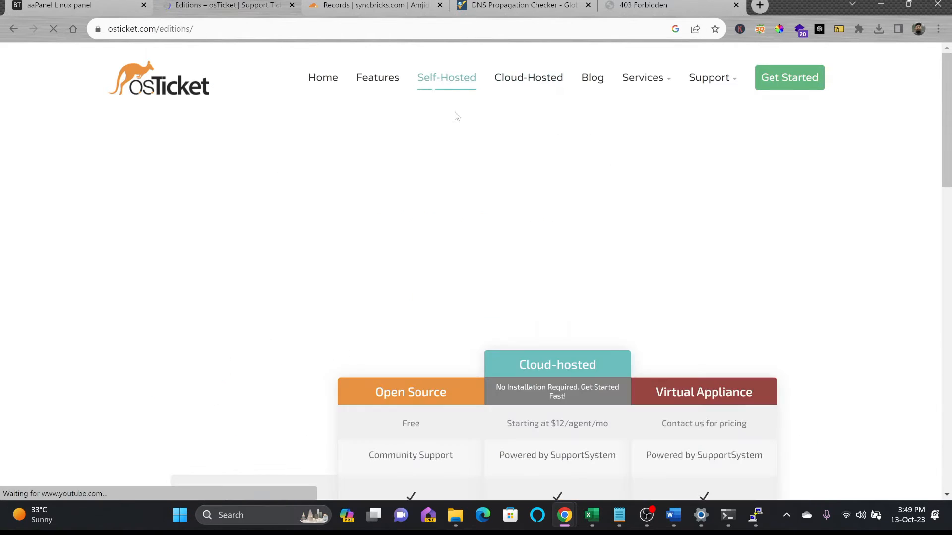
pyautogui.scroll(-3, 458, 198)
pyautogui.scroll(-7, 413, 287)
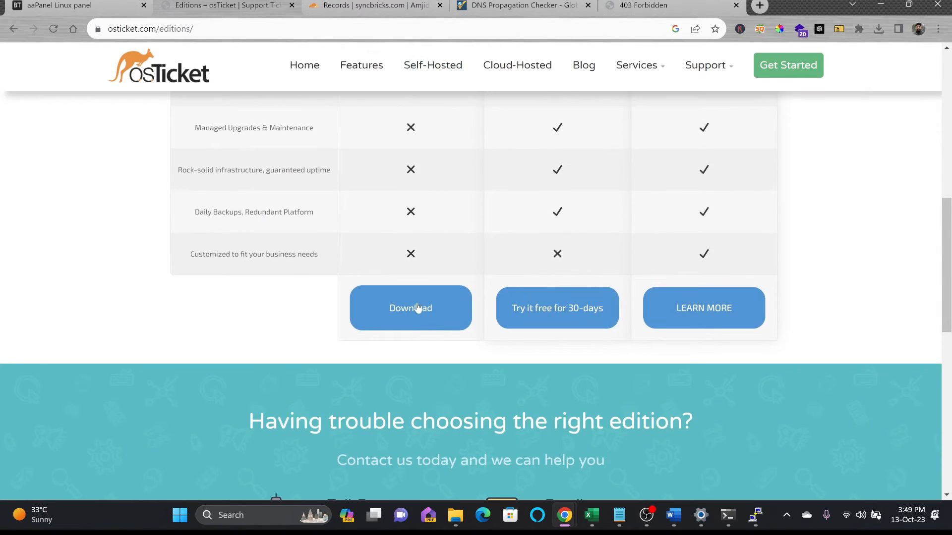
pyautogui.click(418, 306)
# Step: Choose osTicket Core v1.18 as the version to download and continue to the language packs
pyautogui.scroll(-6, 417, 300)
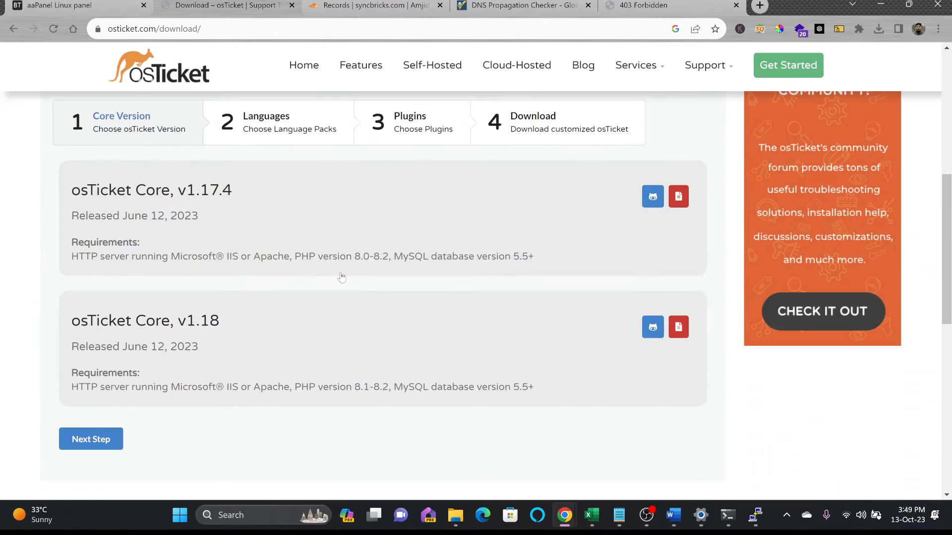
pyautogui.click(205, 336)
pyautogui.click(114, 439)
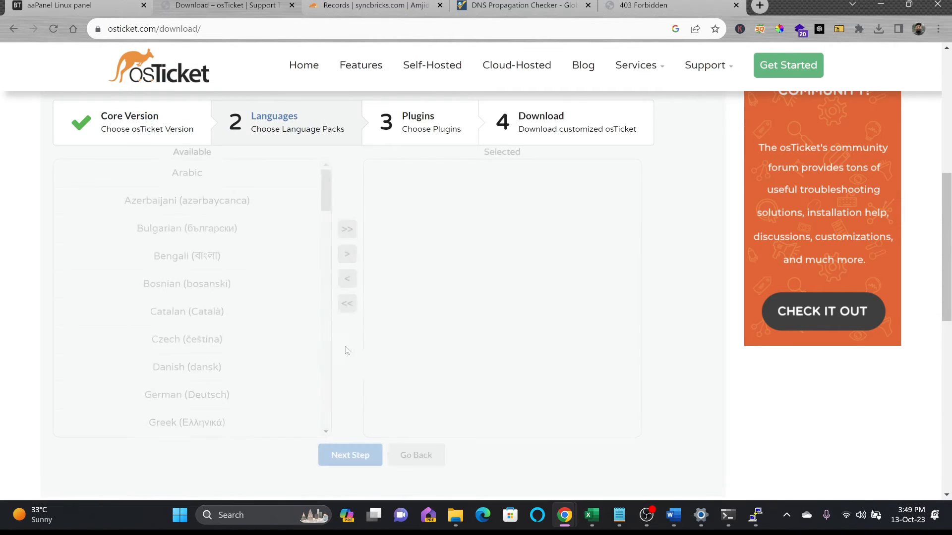
# Step: Continue past the language packs and plugins without selecting any, and proceed to the osTicket v1.18 download
pyautogui.scroll(1, 299, 263)
pyautogui.scroll(-4, 298, 263)
pyautogui.scroll(-5, 389, 321)
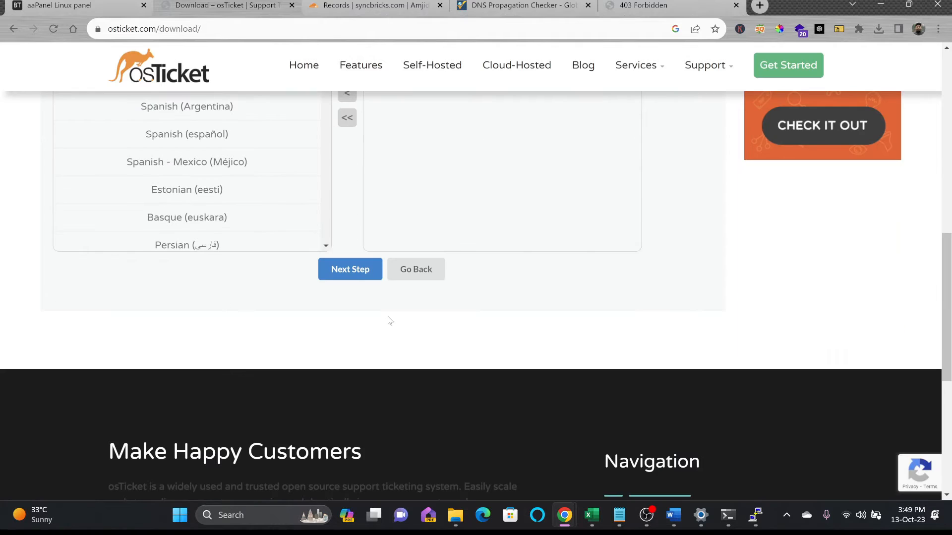
pyautogui.click(367, 278)
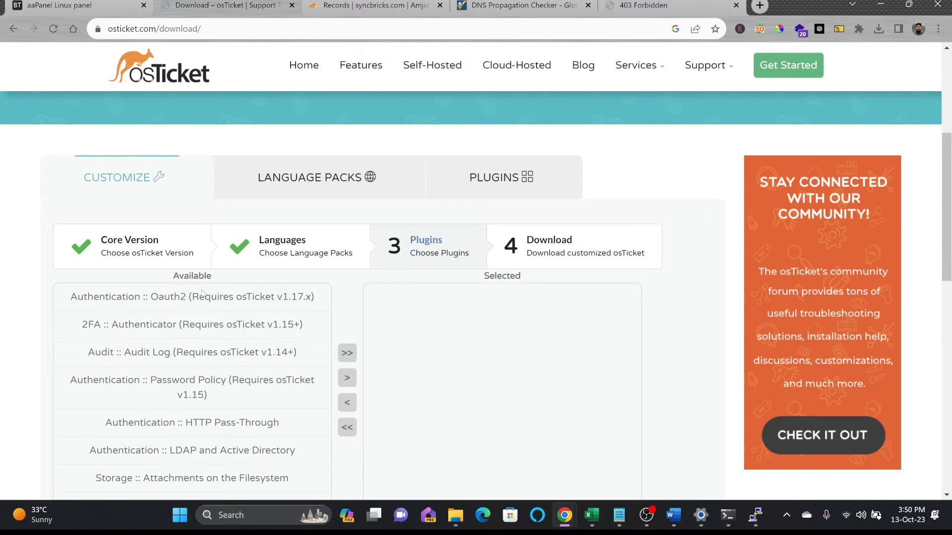
pyautogui.scroll(-4, 201, 212)
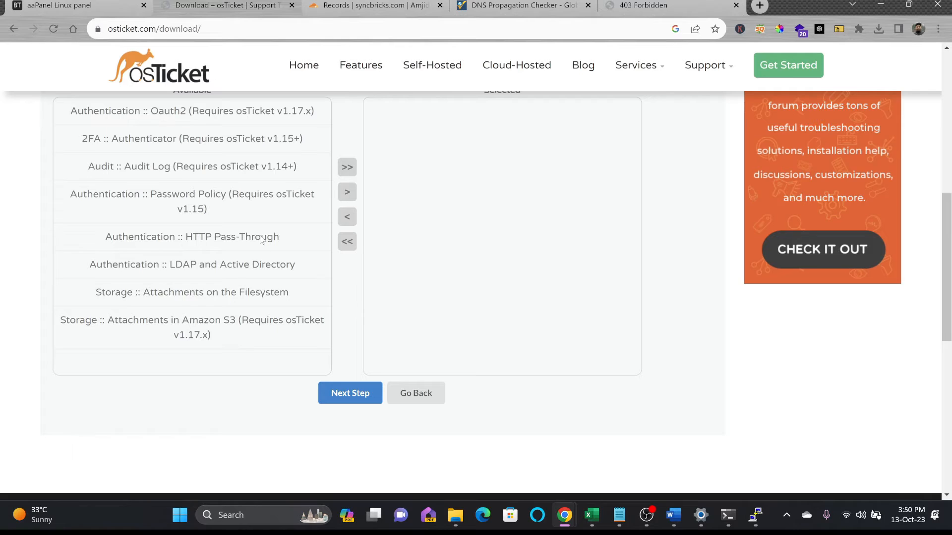
pyautogui.scroll(1, 262, 240)
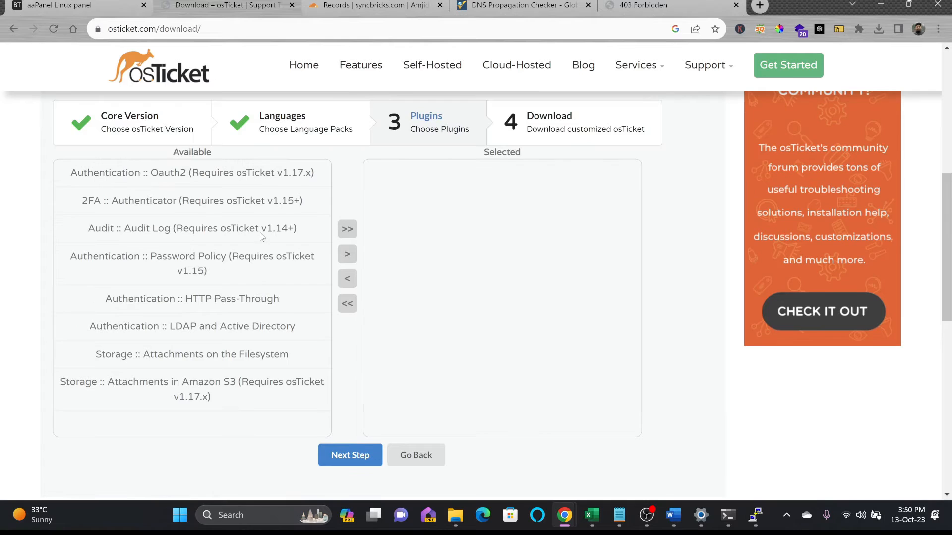
pyautogui.click(347, 456)
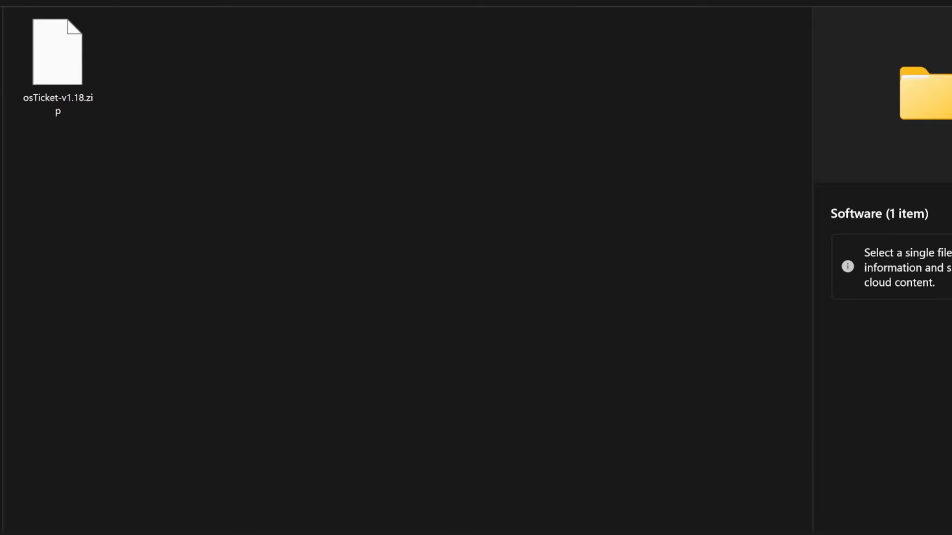
# Step: Return to the aaPanel file manager and upload osTicket-v1.18.zip to the demo.syncbricks.com folder
pyautogui.moveTo(553, 534)
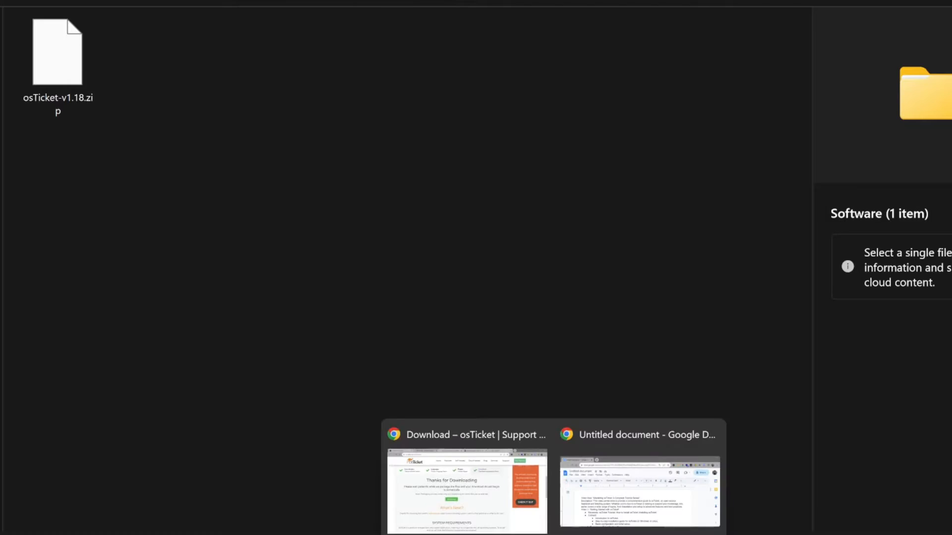
pyautogui.click(466, 495)
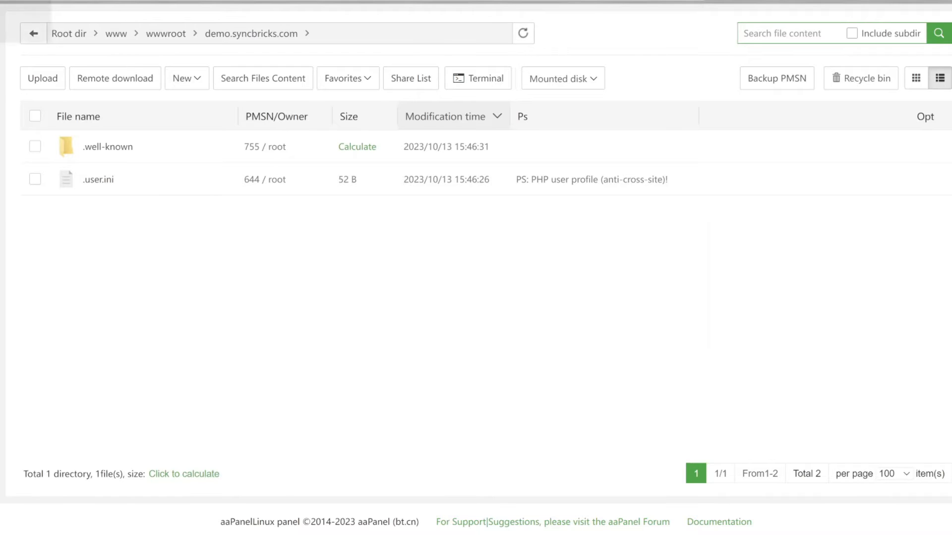
pyautogui.click(54, 82)
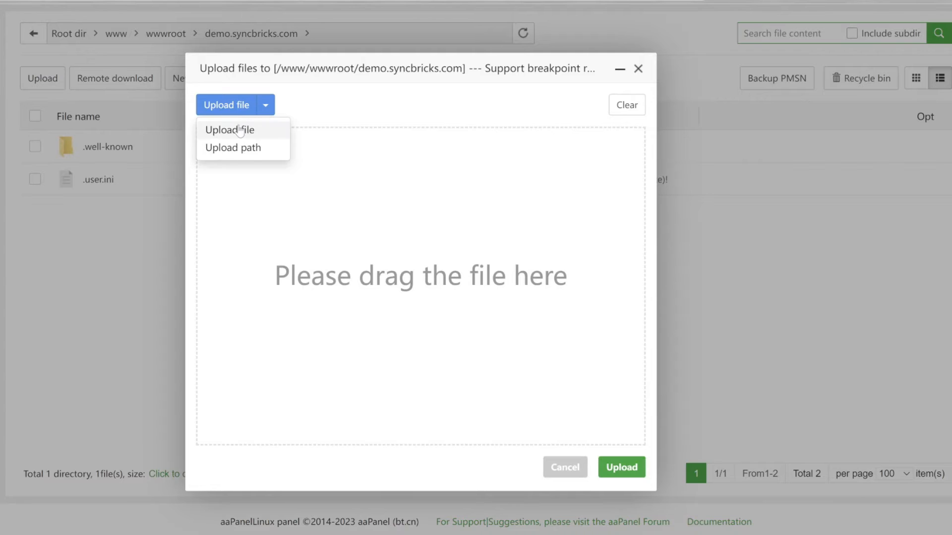
pyautogui.click(238, 130)
pyautogui.write('C:\\Users\\aimyp\\Videos\\Syncbricks\\Open Source\\osticket\\Software')
pyautogui.press('Return')
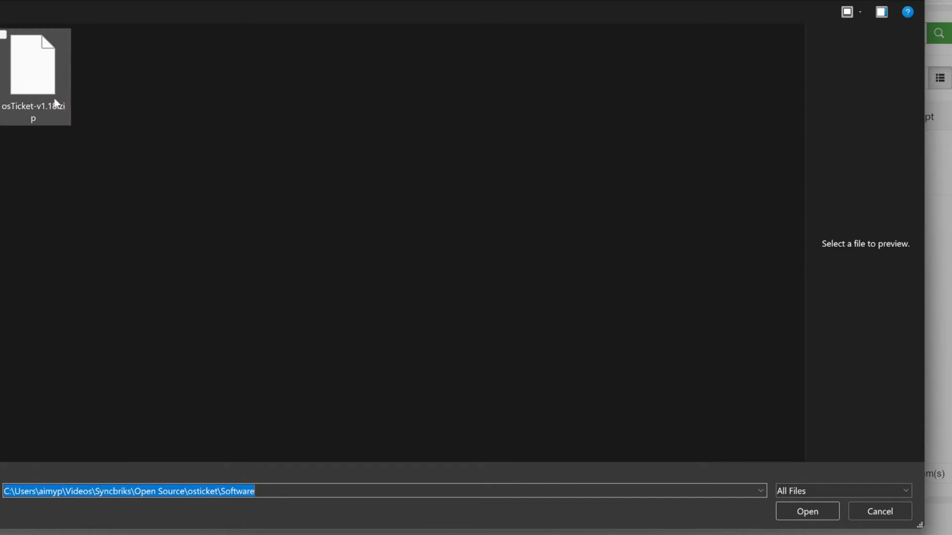
pyautogui.doubleClick(54, 100)
pyautogui.click(619, 467)
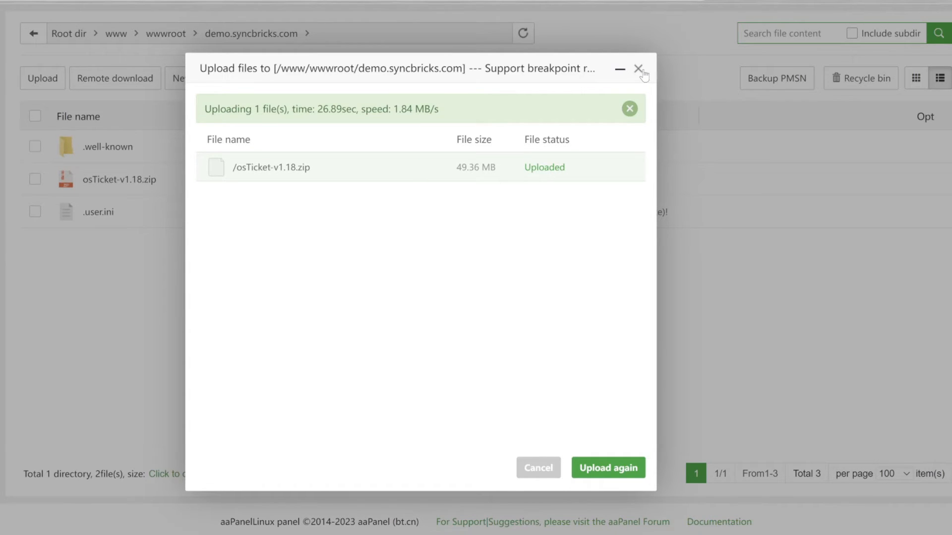
pyautogui.click(638, 68)
# Step: Unzip osTicket-v1.18.zip into /www/wwwroot/demo.syncbricks.com with UTF-8 encoding and no password
pyautogui.rightClick(119, 180)
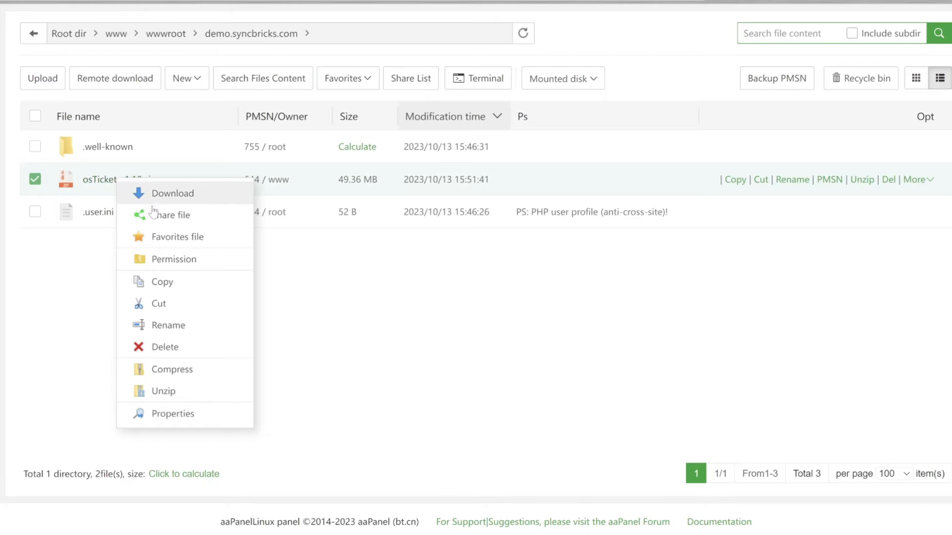
pyautogui.click(179, 388)
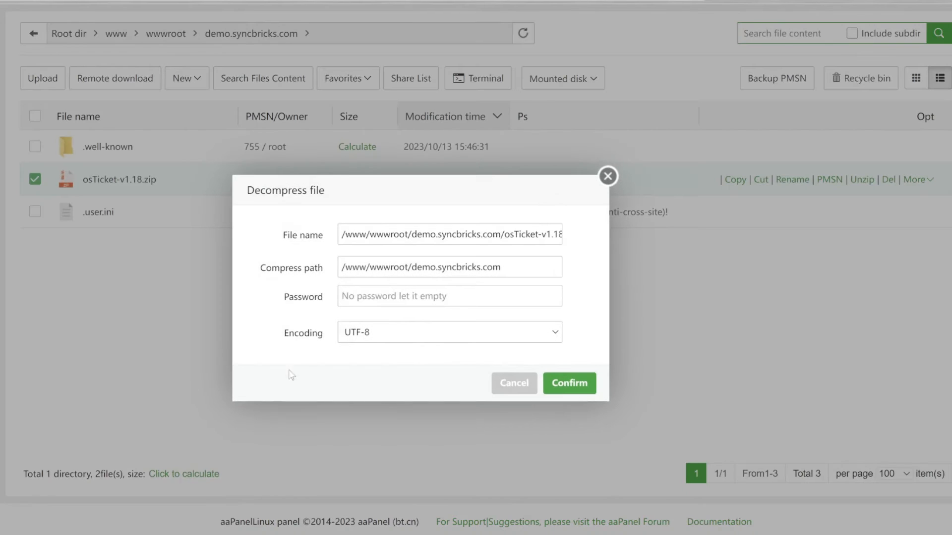
pyautogui.click(569, 383)
# Step: Create a directory named "source files for installation" in the demo.syncbricks.com folder
pyautogui.moveTo(191, 79)
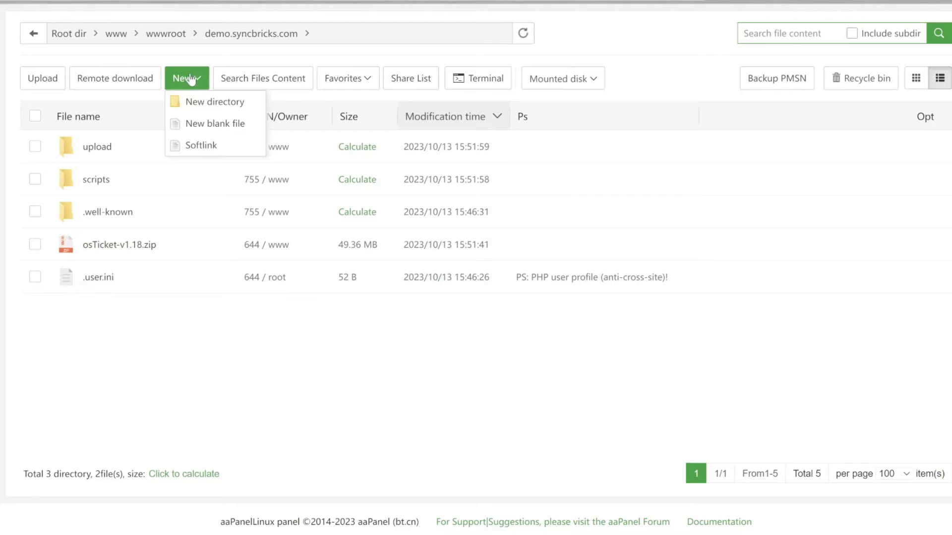
pyautogui.click(196, 102)
pyautogui.write('source files for installation')
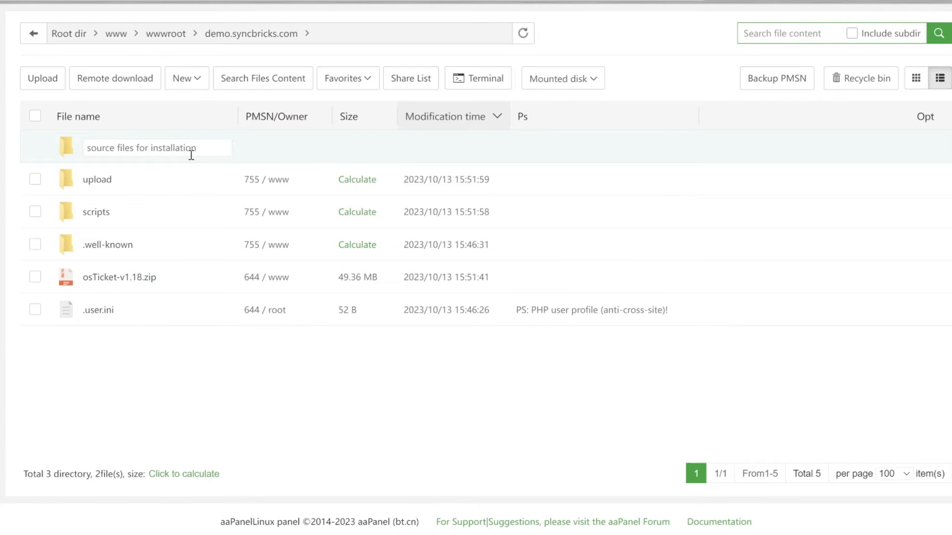
pyautogui.press('Return')
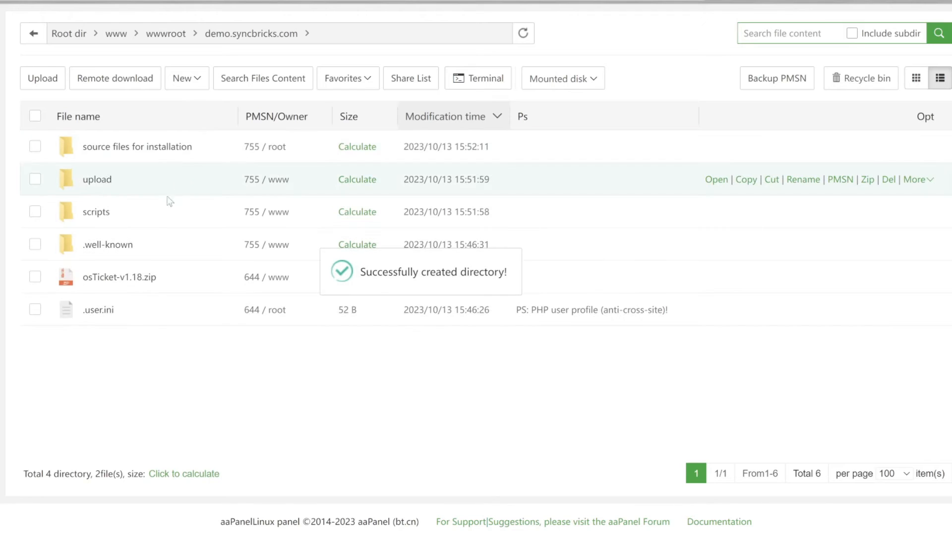
# Step: Move the scripts folder and osTicket-v1.18.zip into the "source files for installation" folder
pyautogui.click(35, 212)
pyautogui.click(34, 277)
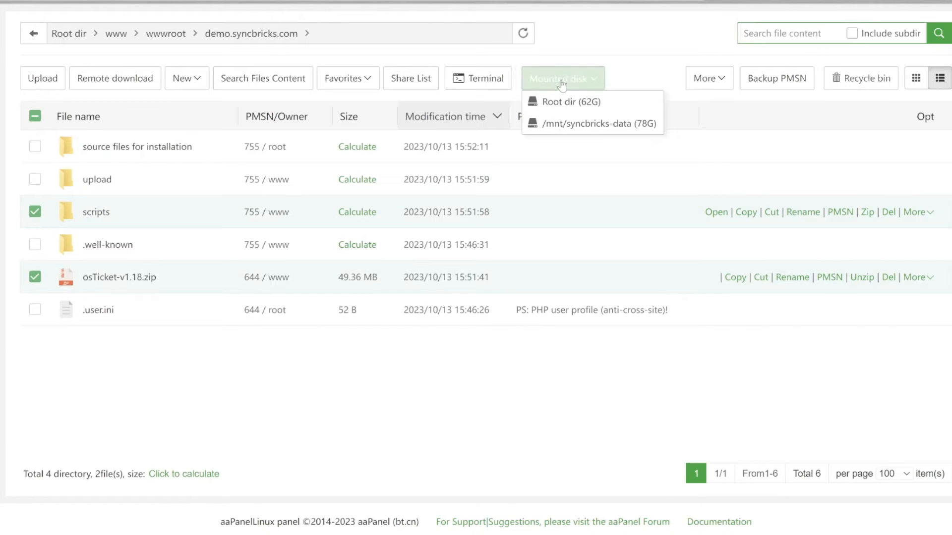
pyautogui.moveTo(705, 76)
pyautogui.click(709, 125)
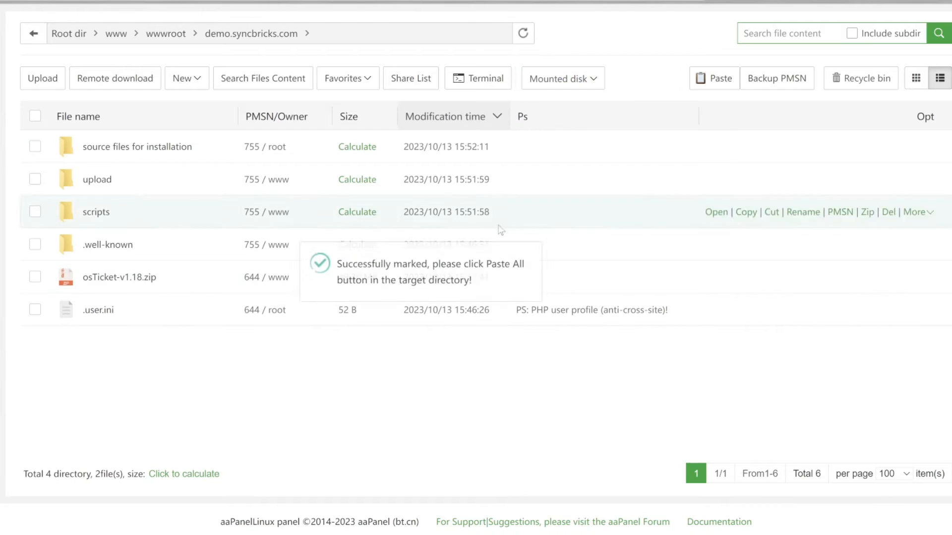
pyautogui.click(147, 153)
pyautogui.click(714, 78)
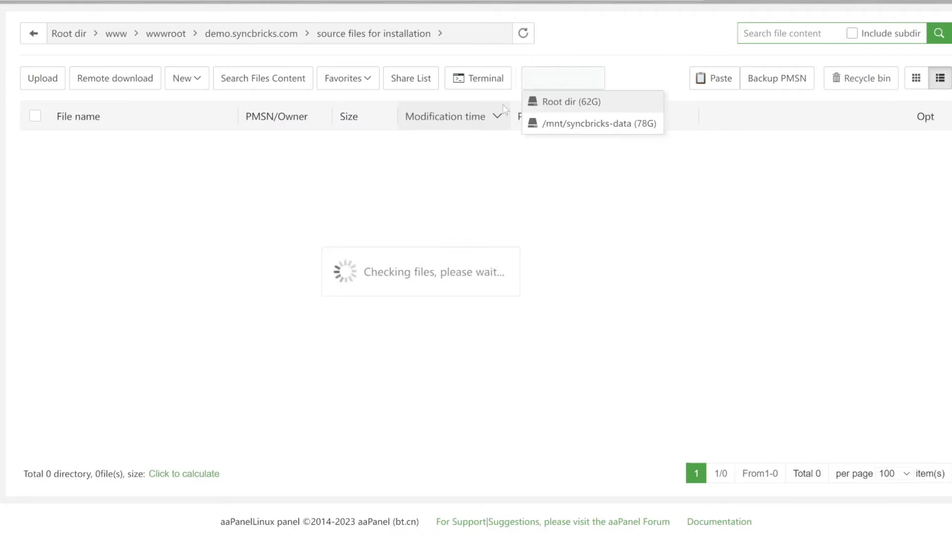
# Step: Move all contents of the upload folder up into the demo.syncbricks.com root folder
pyautogui.click(282, 40)
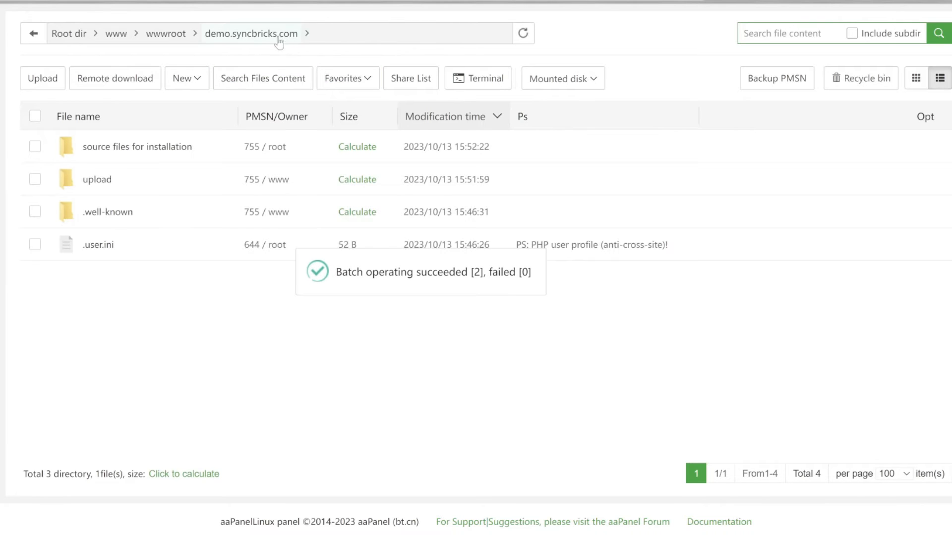
pyautogui.click(98, 179)
pyautogui.click(35, 115)
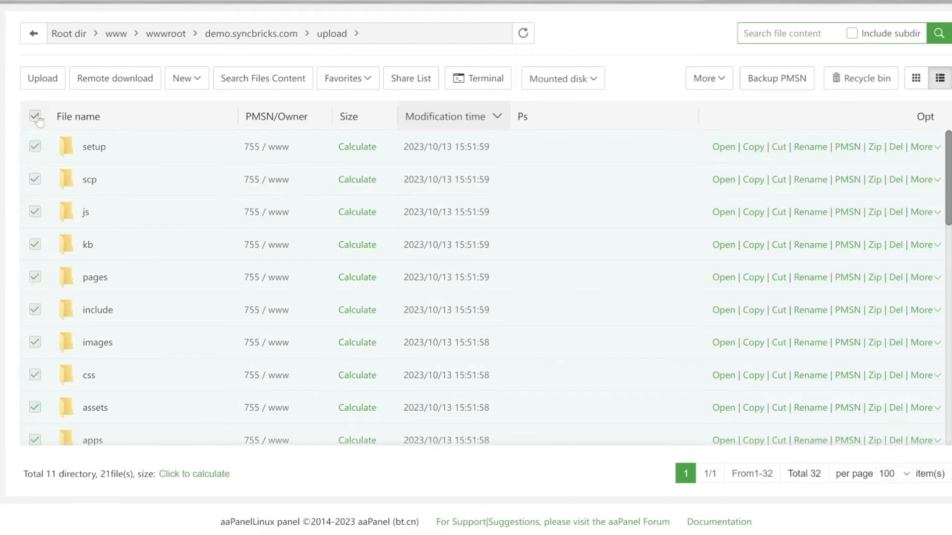
pyautogui.click(709, 78)
pyautogui.click(709, 99)
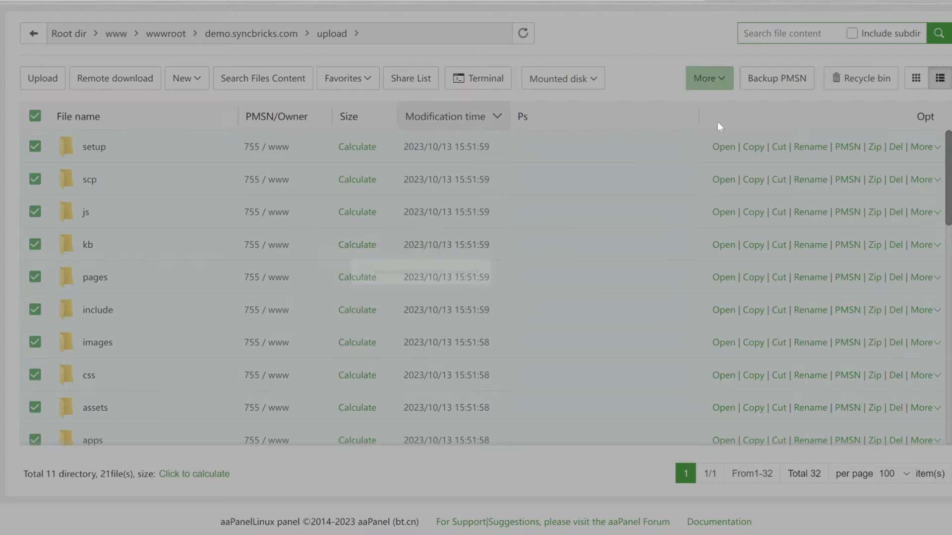
pyautogui.click(240, 33)
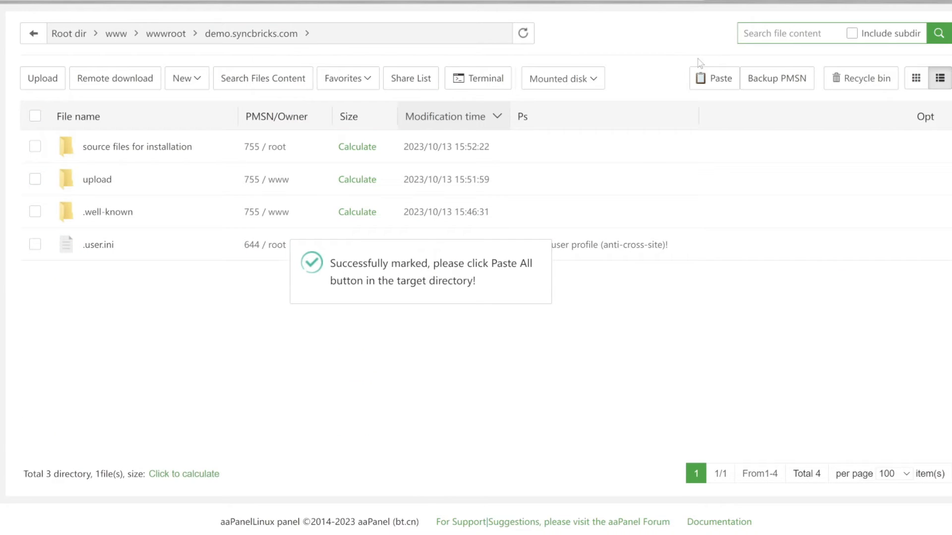
pyautogui.click(709, 79)
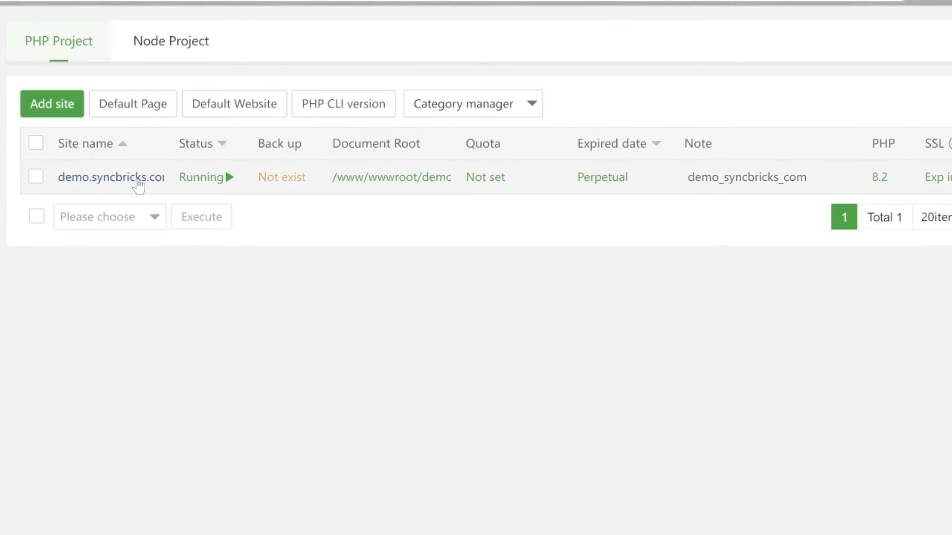
# Step: Check the site directory path in the demo.syncbricks.com website settings, leaving them without changes
pyautogui.click(136, 183)
pyautogui.click(205, 166)
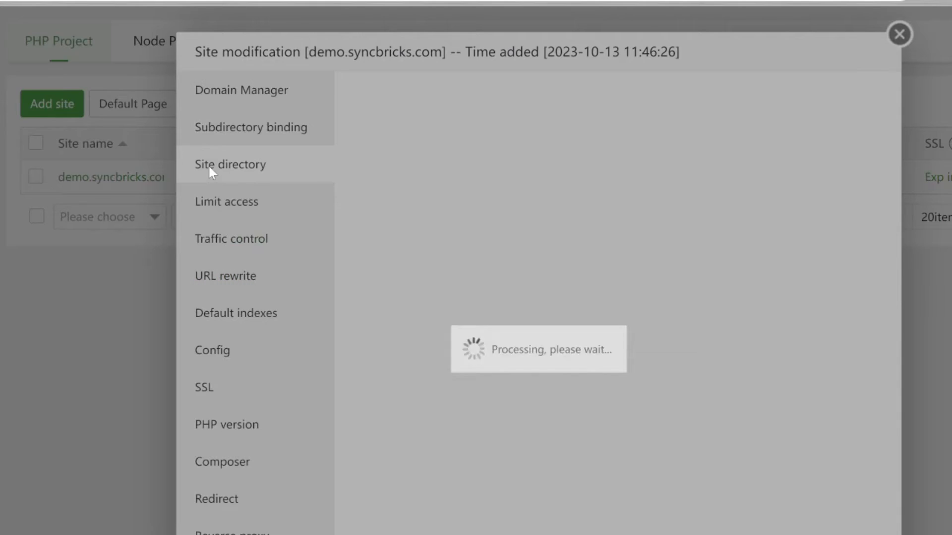
pyautogui.moveTo(616, 174); pyautogui.dragTo(673, 176)
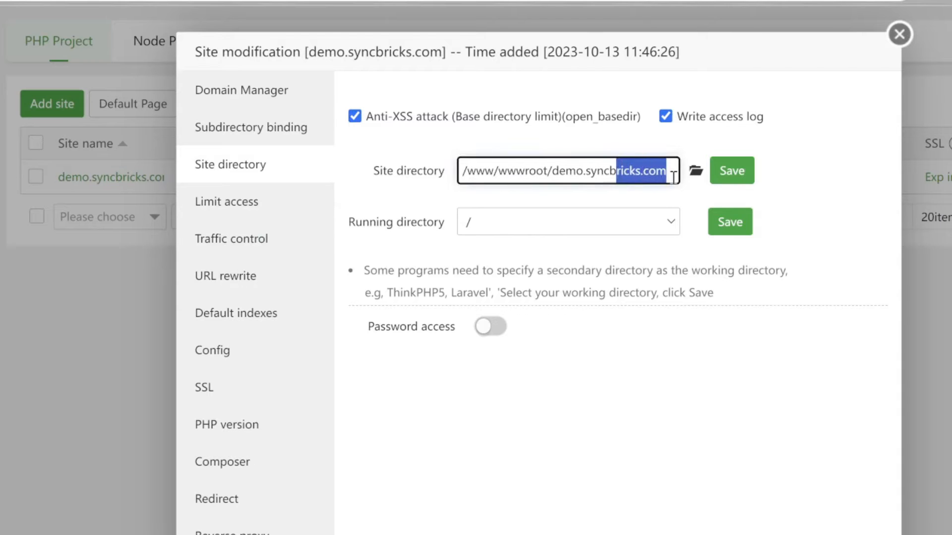
pyautogui.click(899, 34)
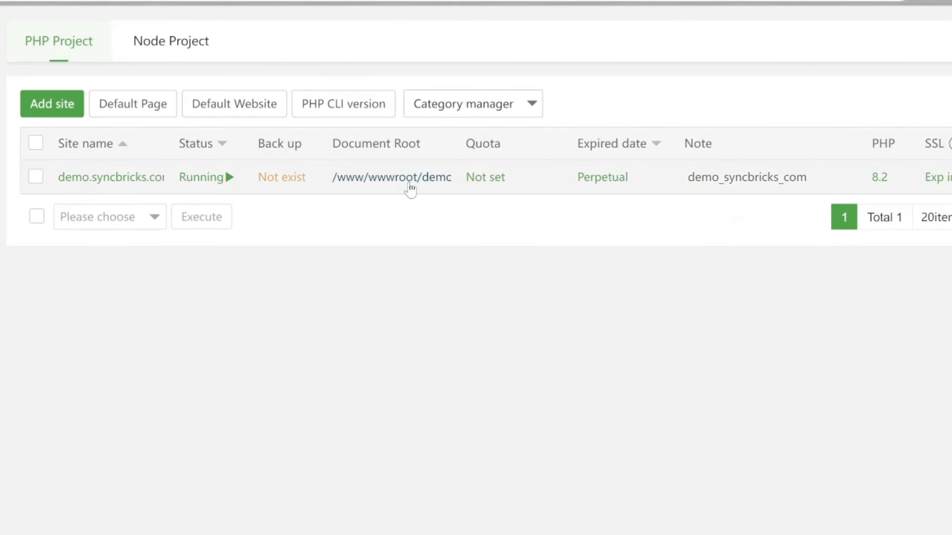
# Step: Open the document root of demo.syncbricks.com and look through the osTicket files and folders in it
pyautogui.click(411, 189)
pyautogui.scroll(-8, 159, 300)
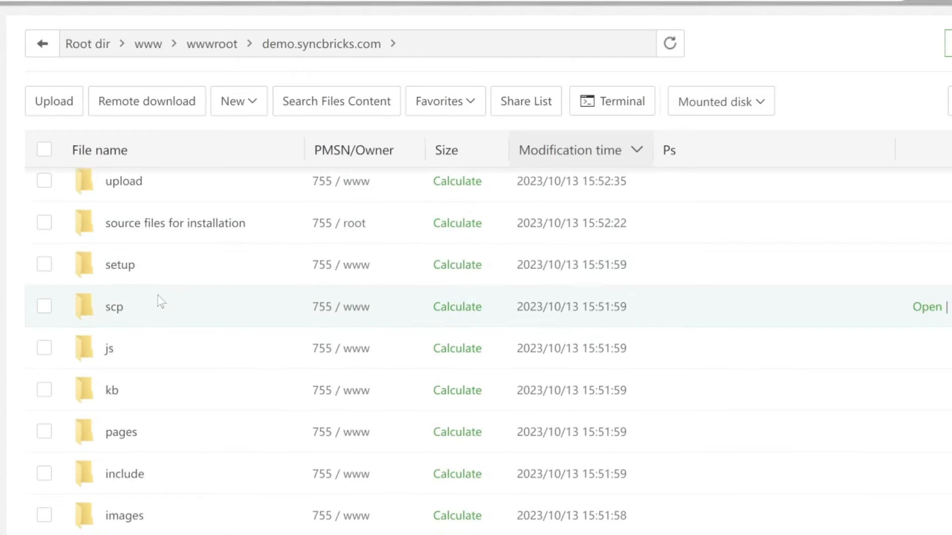
pyautogui.scroll(-12, 158, 296)
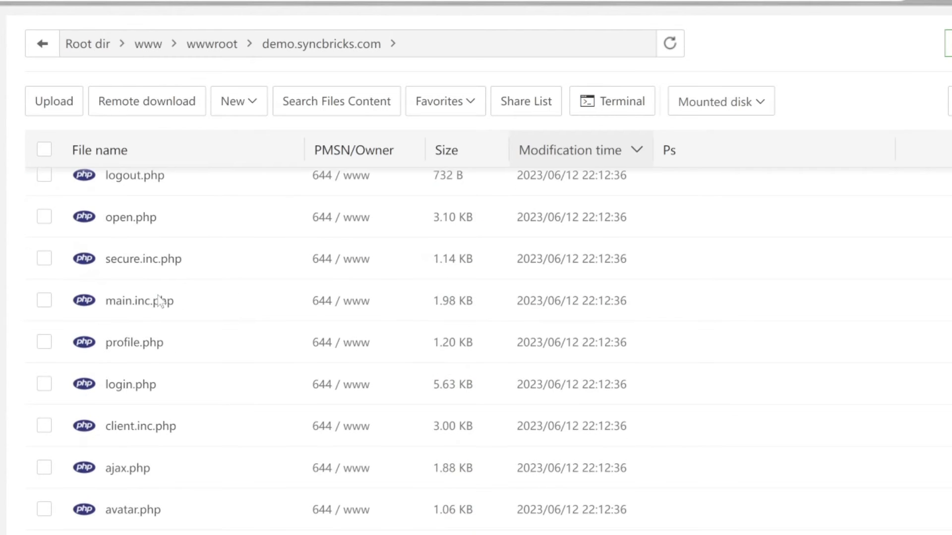
pyautogui.scroll(7, 158, 296)
pyautogui.scroll(15, 158, 295)
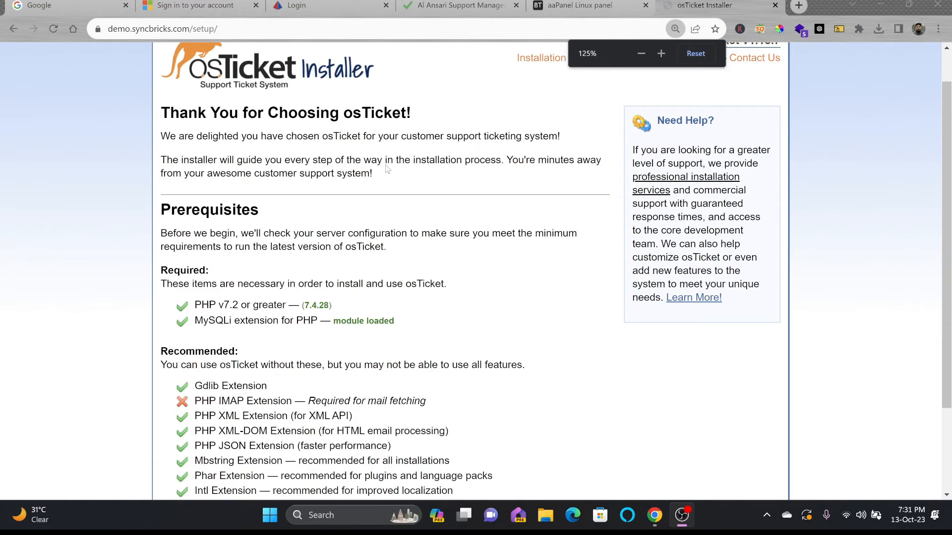
# Step: Review the installer's prerequisites and install the imap extension for PHP 7.4 in aaPanel
pyautogui.scroll(-1, 747, 376)
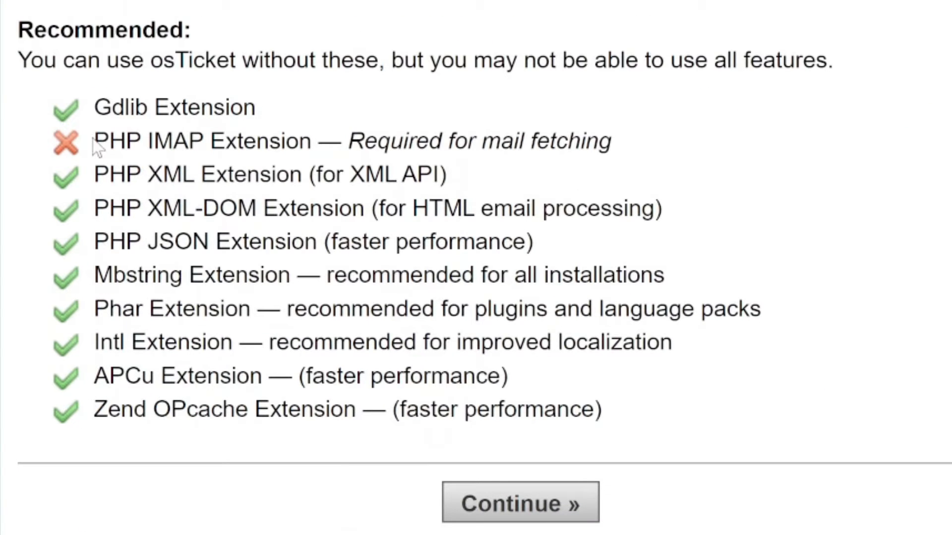
pyautogui.moveTo(95, 141); pyautogui.dragTo(623, 147)
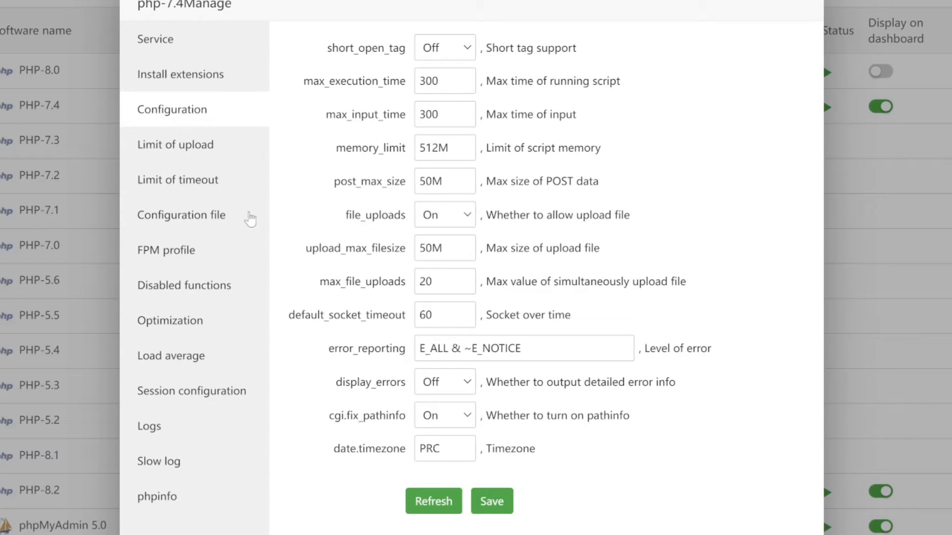
pyautogui.click(172, 79)
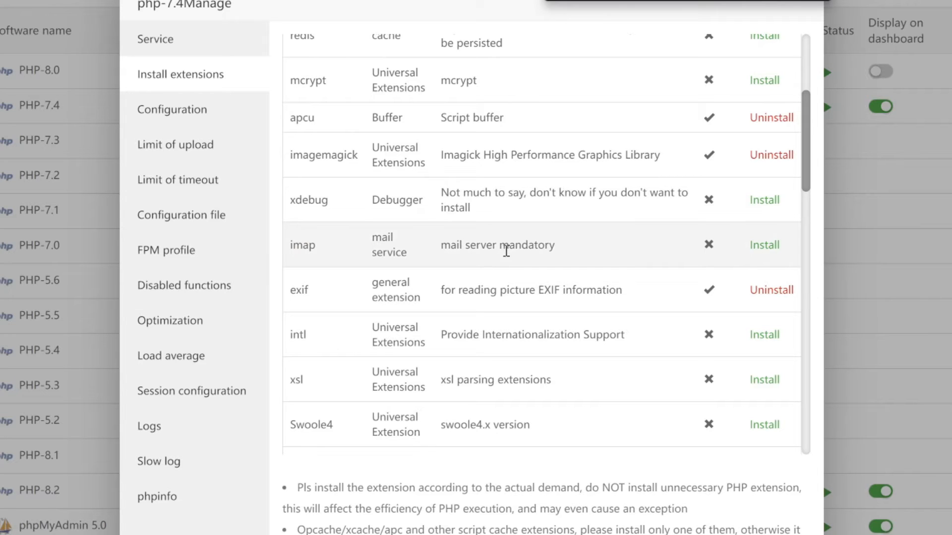
pyautogui.click(764, 245)
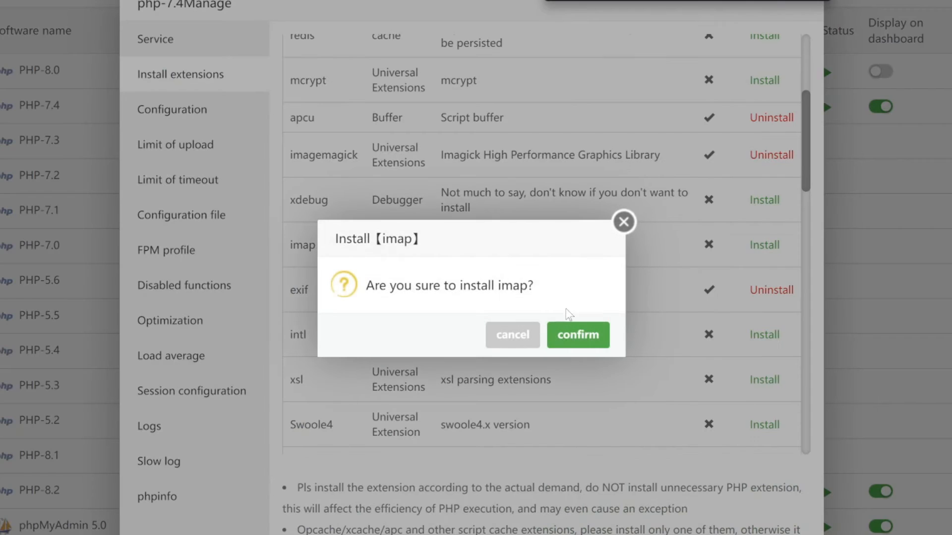
pyautogui.click(571, 331)
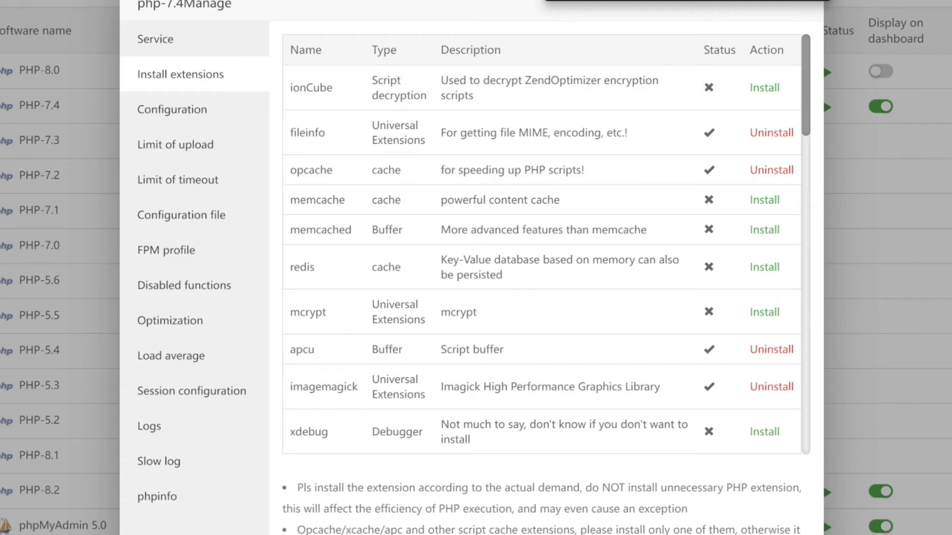
pyautogui.click(820, 0)
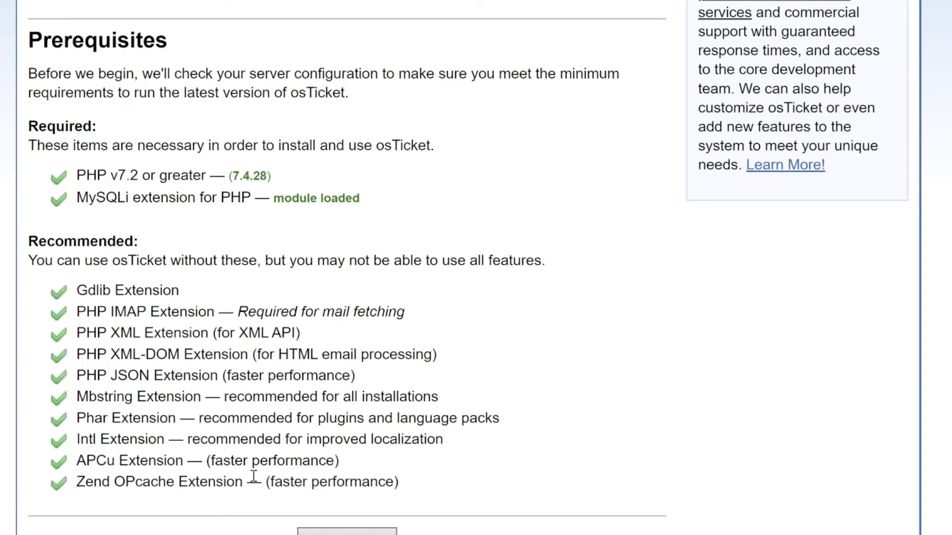
# Step: Continue the osTicket installer and read which sample configuration file must be renamed and what name it needs
pyautogui.click(317, 532)
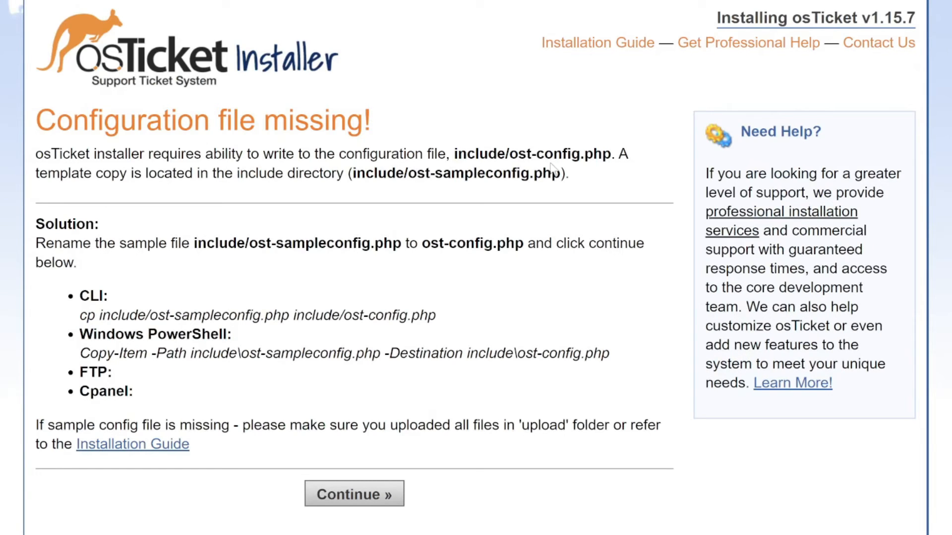
pyautogui.moveTo(410, 174); pyautogui.dragTo(564, 174)
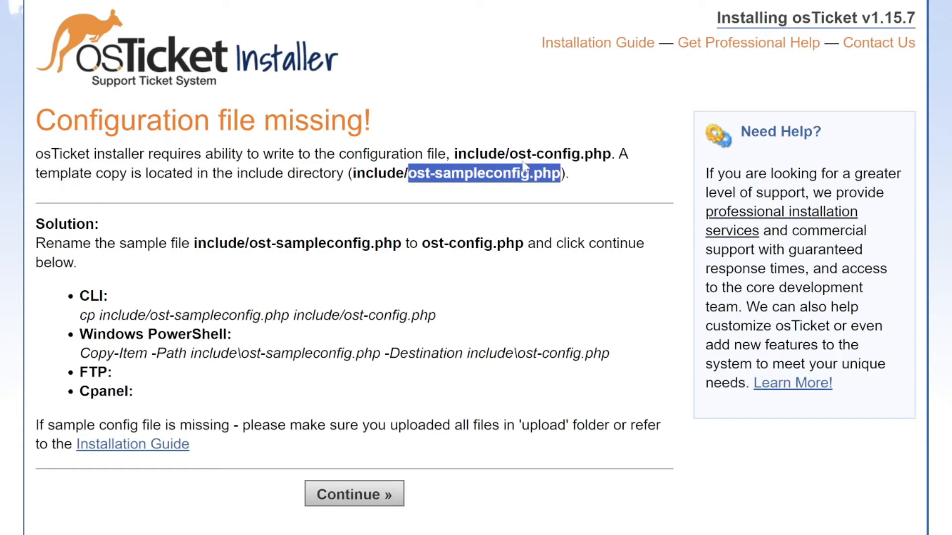
pyautogui.moveTo(517, 155); pyautogui.dragTo(580, 155)
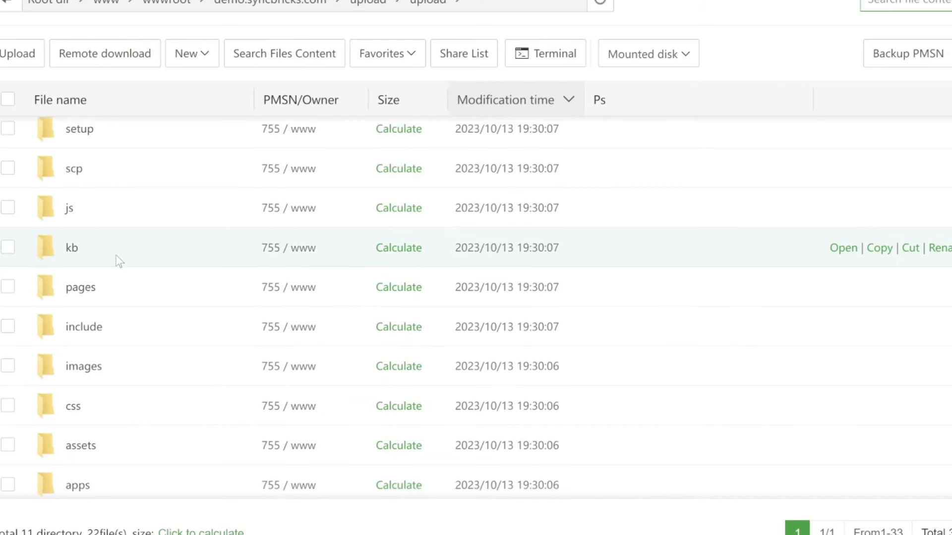
pyautogui.scroll(-5, 117, 258)
pyautogui.scroll(5, 117, 259)
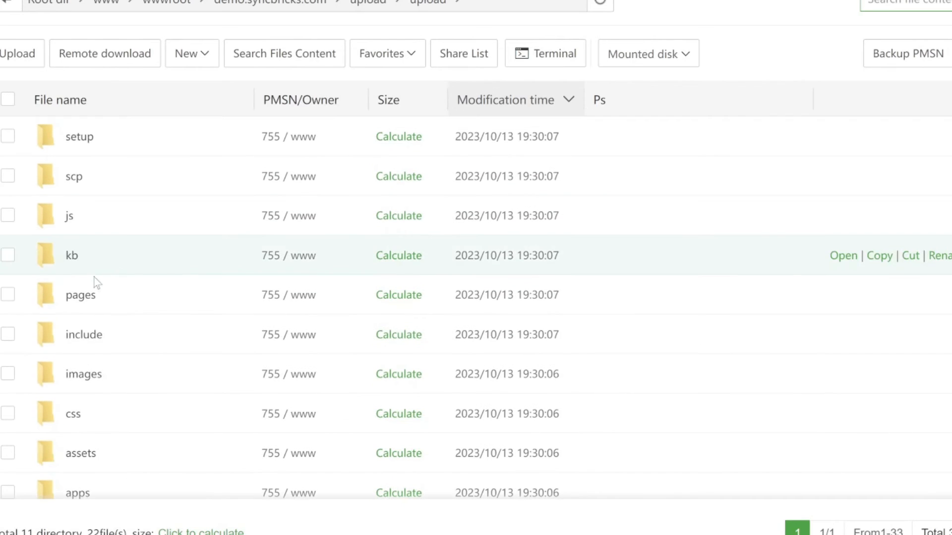
# Step: Open the include folder in the aaPanel file manager and search it for the configuration files
pyautogui.click(89, 334)
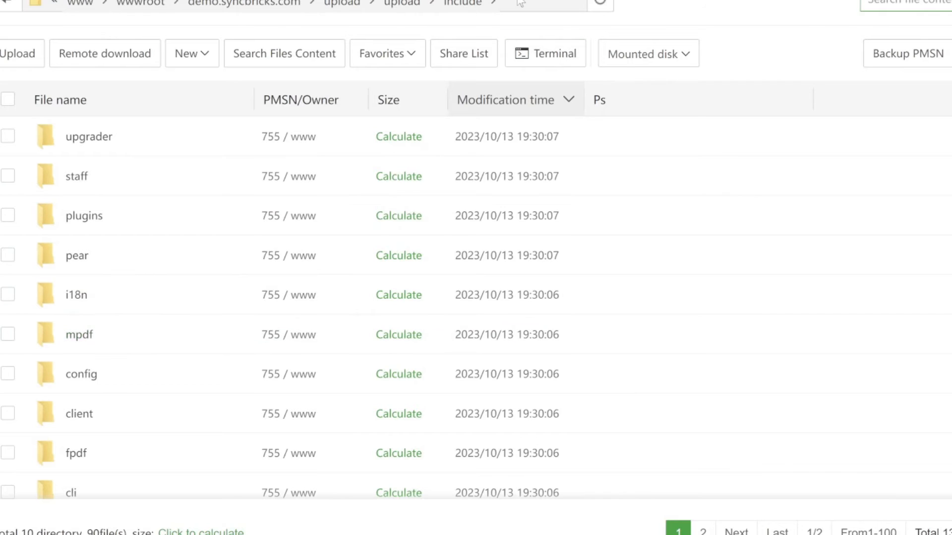
pyautogui.scroll(-5, 794, 144)
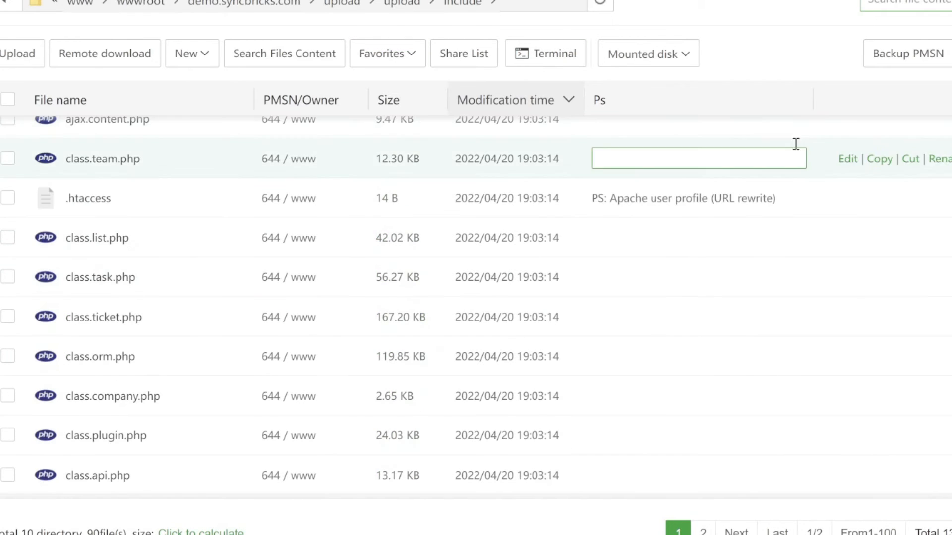
pyautogui.click(896, 3)
pyautogui.write('conf')
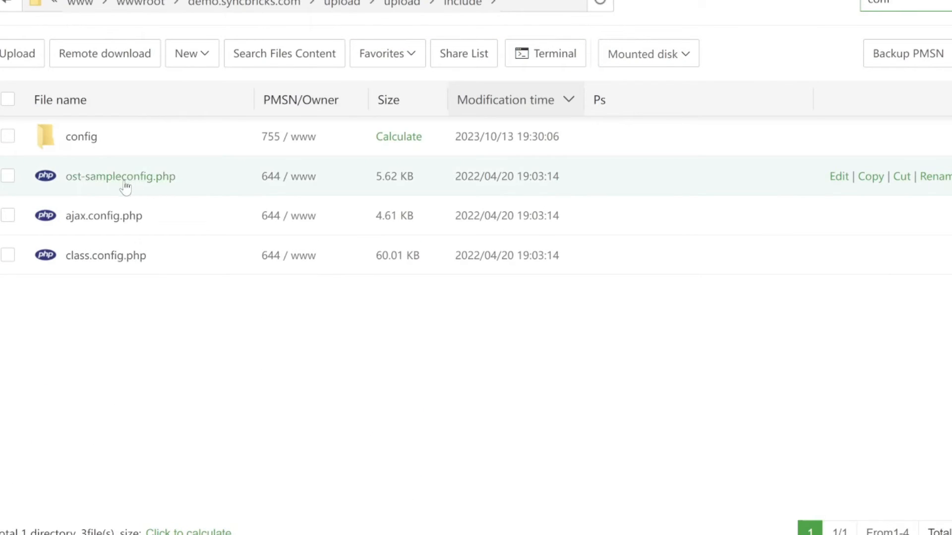
# Step: Rename ost-sampleconfig.php in the include folder to ost-config.php
pyautogui.rightClick(125, 187)
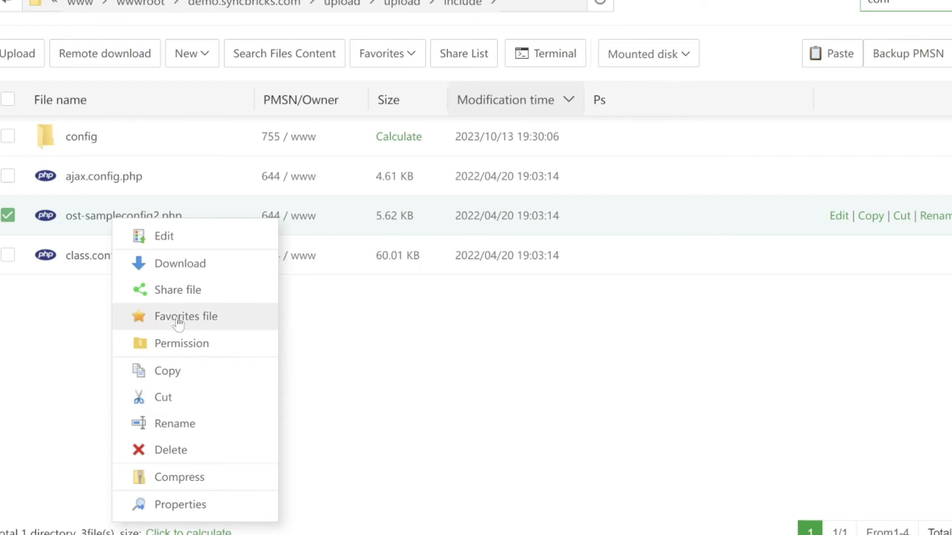
pyautogui.click(150, 259)
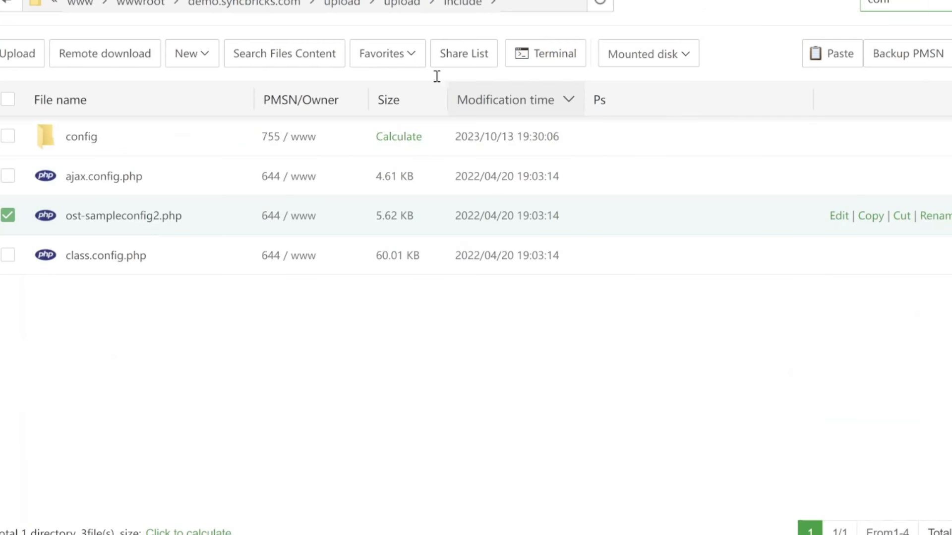
pyautogui.rightClick(155, 216)
pyautogui.click(208, 418)
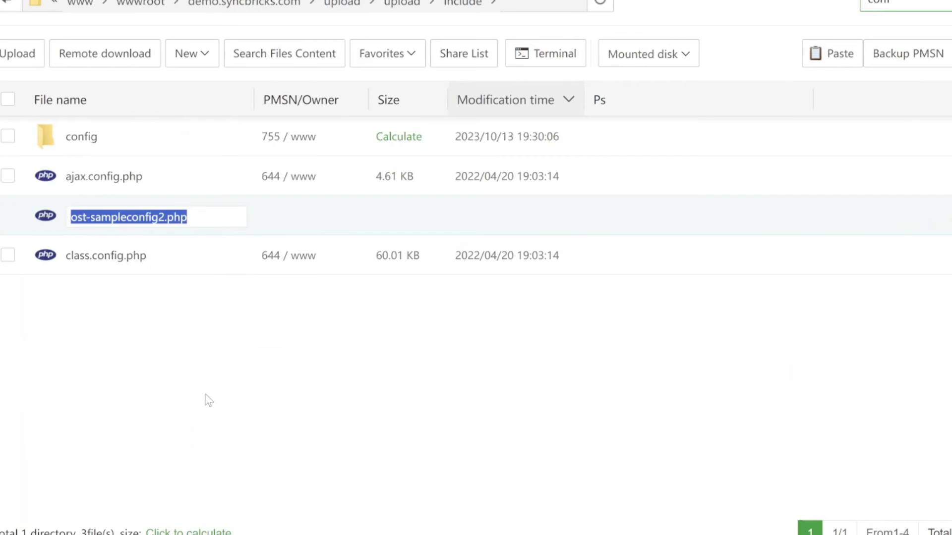
pyautogui.moveTo(95, 177); pyautogui.dragTo(170, 177)
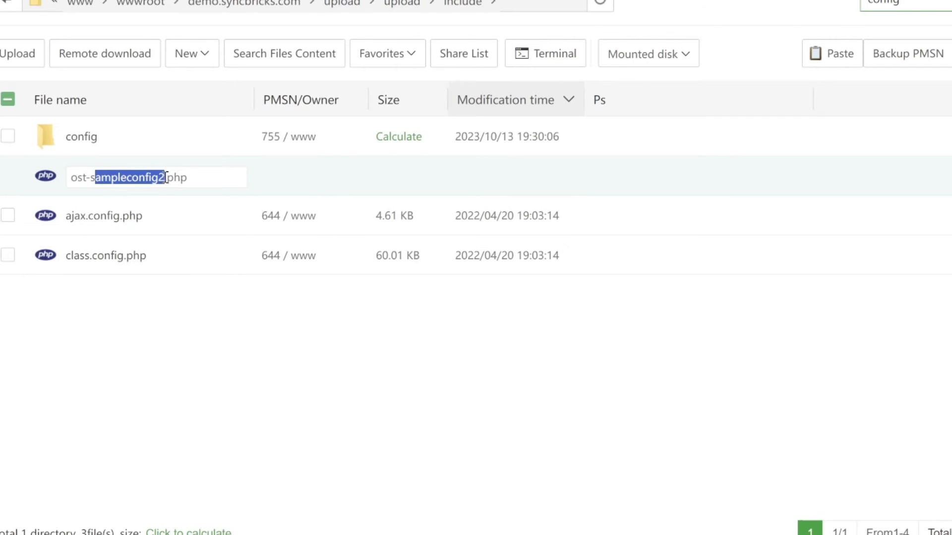
pyautogui.press('BackSpace')
pyautogui.press('BackSpace')
pyautogui.write('config.')
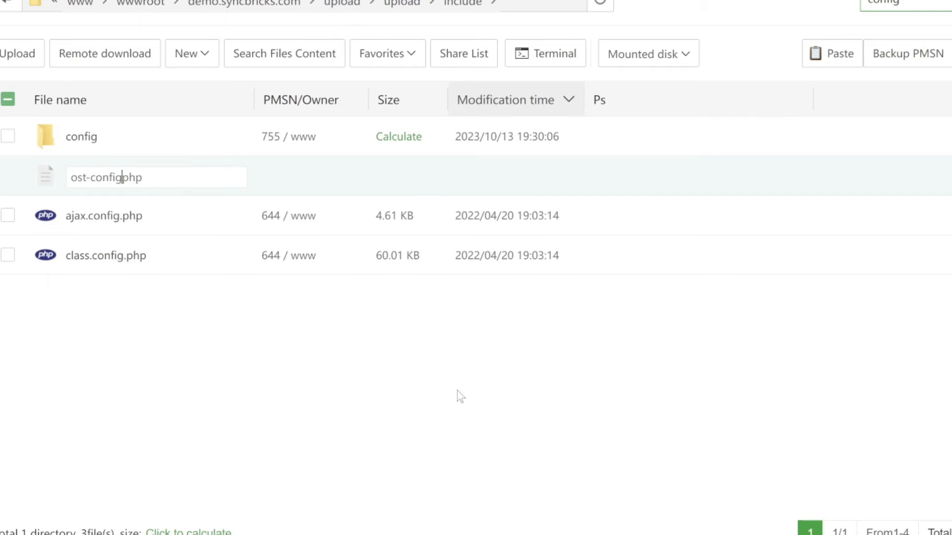
pyautogui.press('Return')
# Step: Look over the installer's Basic Installation form, and fill in a new aaPanel database named osticket_demo with the username osticket_user
pyautogui.scroll(-5, 433, 240)
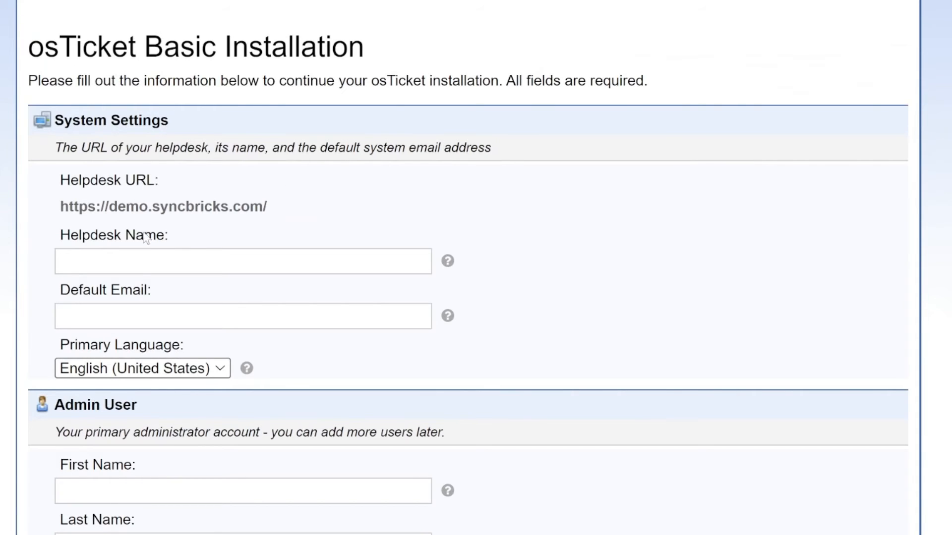
pyautogui.scroll(-10, 95, 412)
pyautogui.scroll(-4, 96, 391)
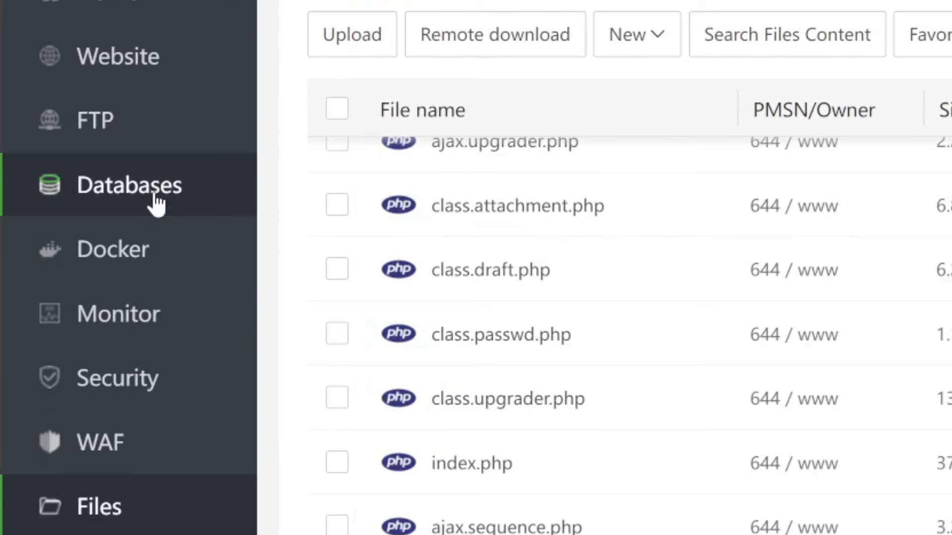
pyautogui.click(155, 197)
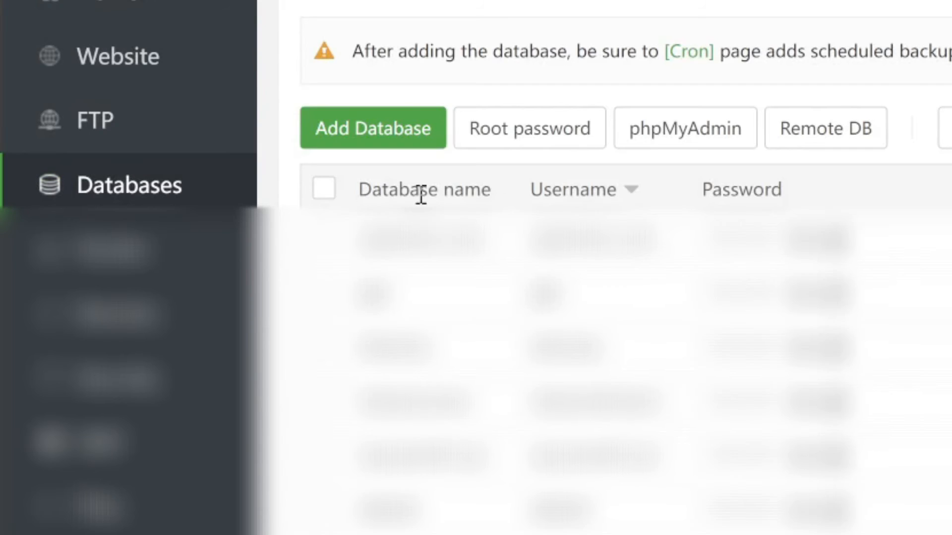
pyautogui.click(414, 137)
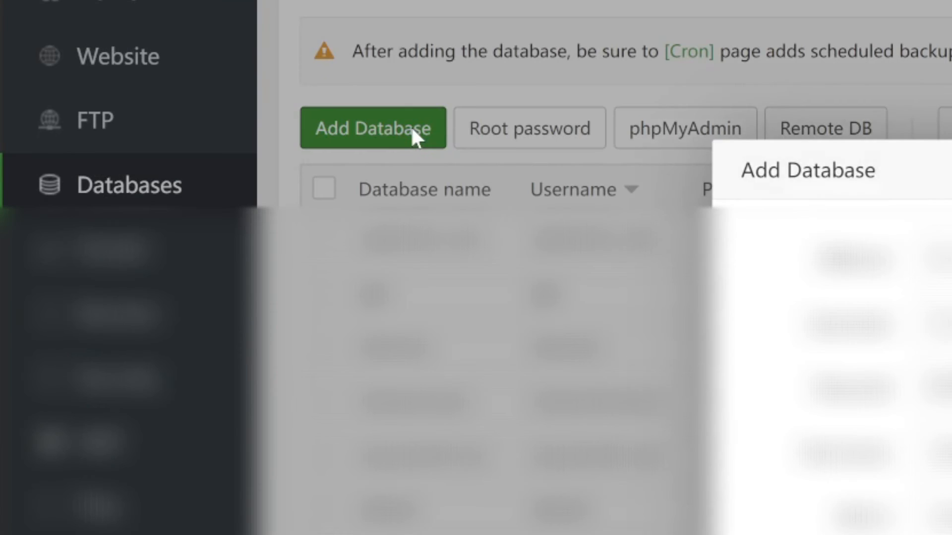
pyautogui.click(353, 149)
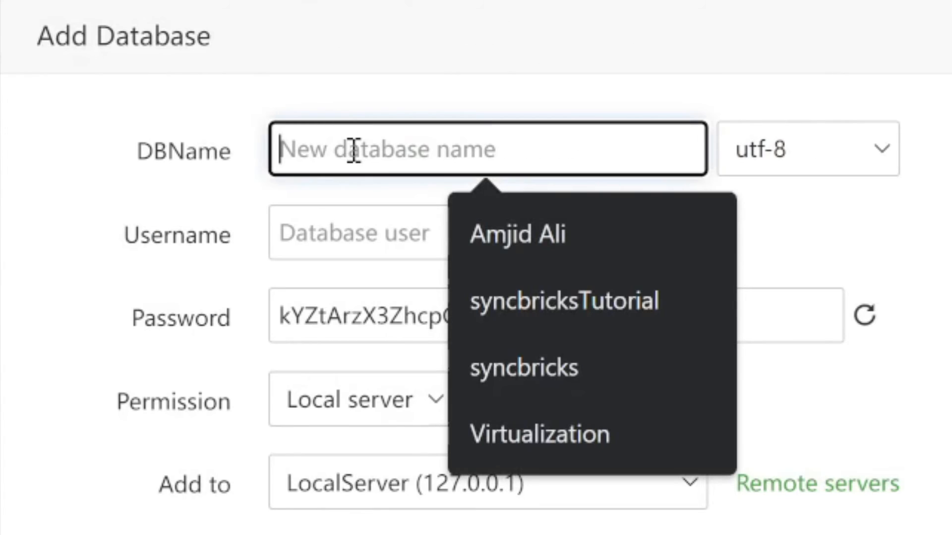
pyautogui.write('osticket')
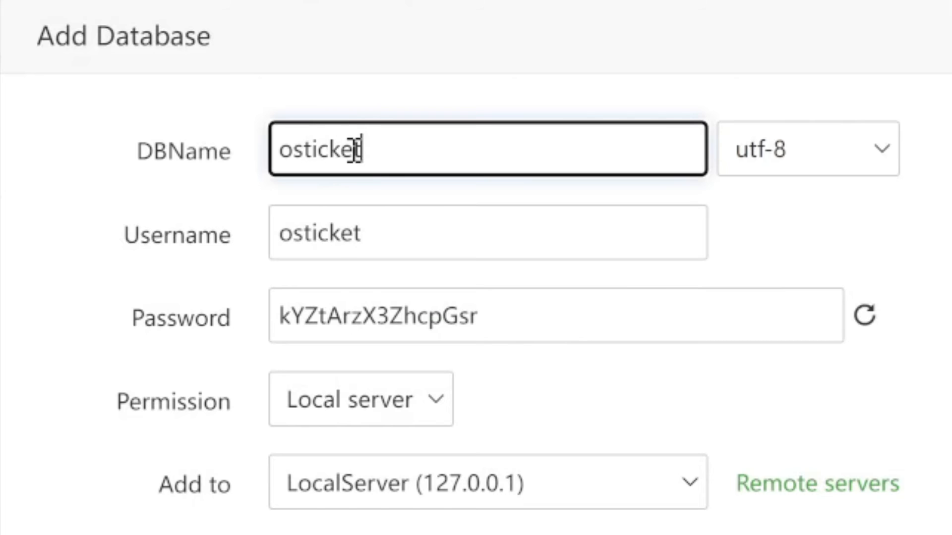
pyautogui.write('_demo')
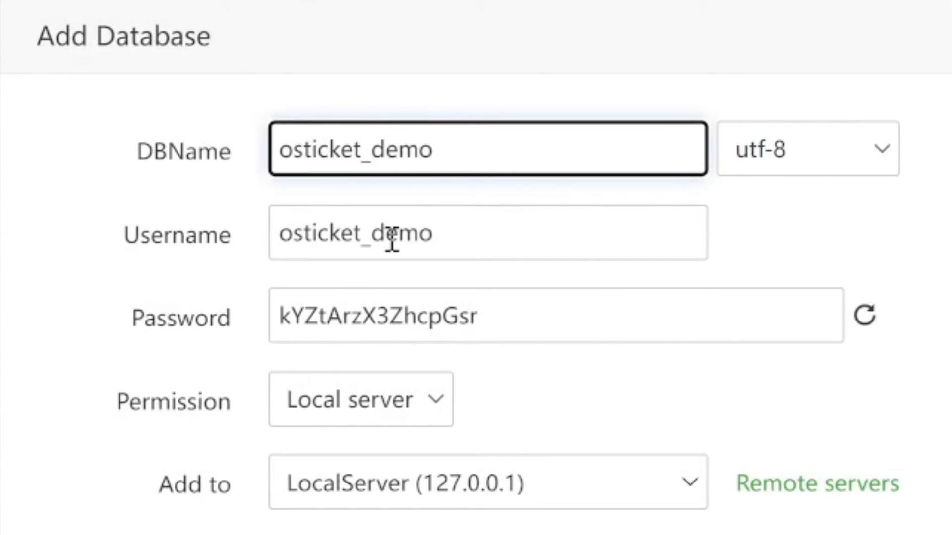
pyautogui.moveTo(380, 236); pyautogui.dragTo(525, 229)
pyautogui.write('user')
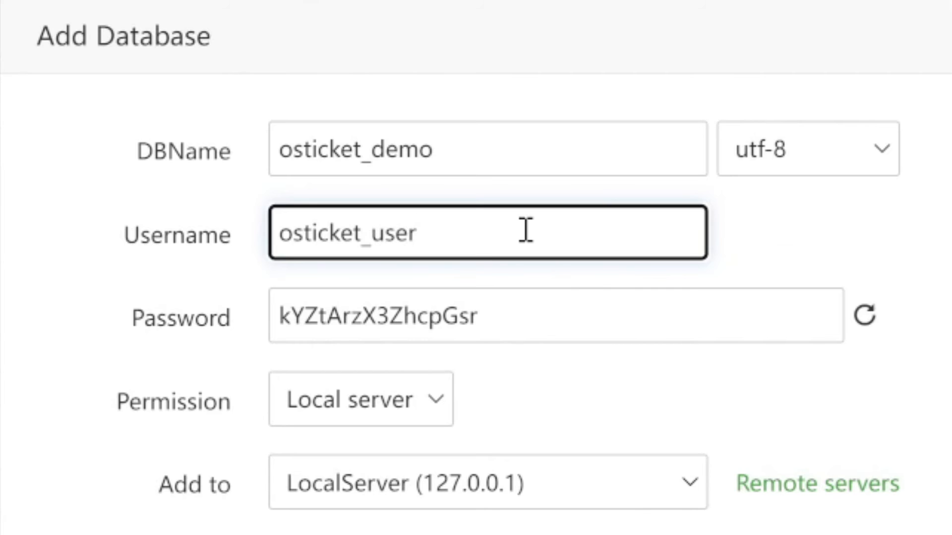
# Step: Copy the database name osticket_demo and username osticket_user into the installer's MySQL Database and MySQL Username fields
pyautogui.moveTo(507, 149); pyautogui.dragTo(275, 149)
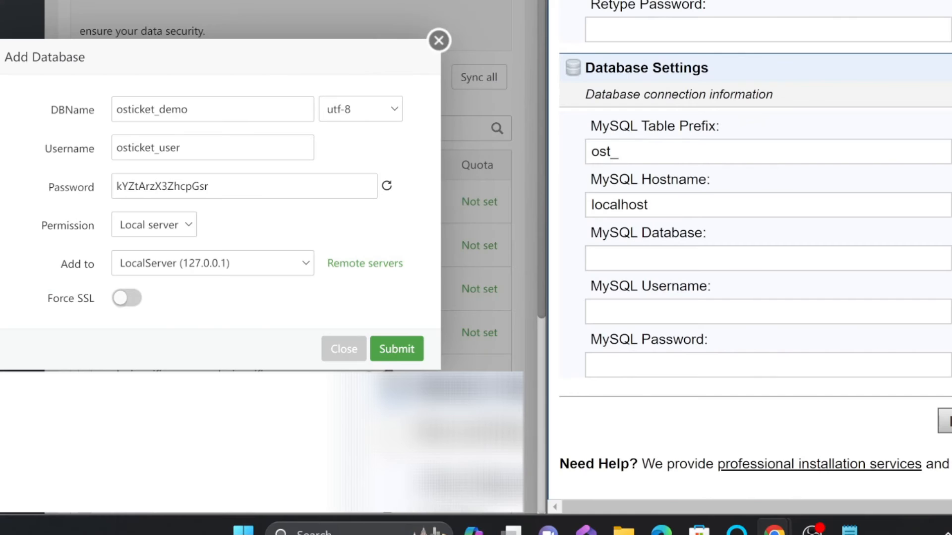
pyautogui.click(181, 148)
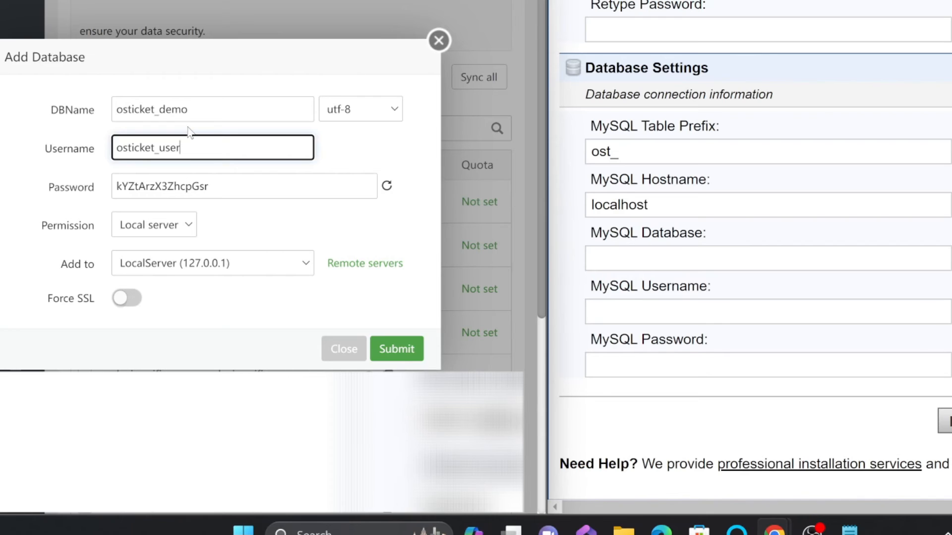
pyautogui.doubleClick(201, 110)
pyautogui.hotkey('ctrl', 'c')
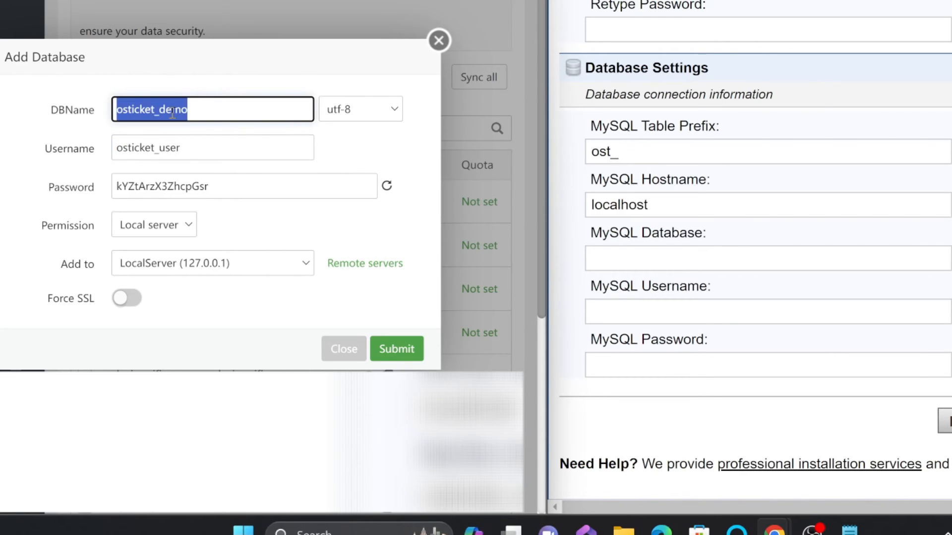
pyautogui.click(644, 257)
pyautogui.hotkey('ctrl', 'v')
pyautogui.doubleClick(148, 147)
pyautogui.hotkey('ctrl', 'c')
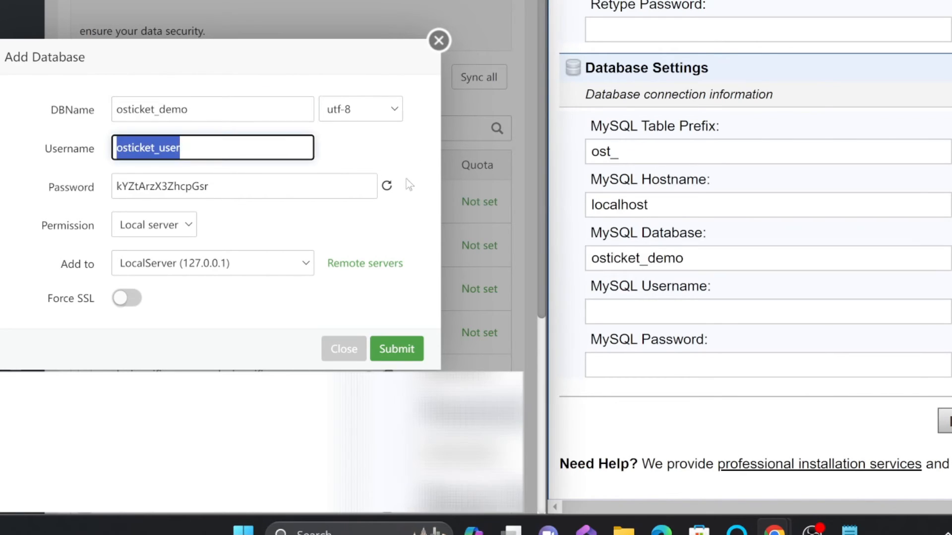
pyautogui.click(684, 311)
pyautogui.hotkey('ctrl', 'v')
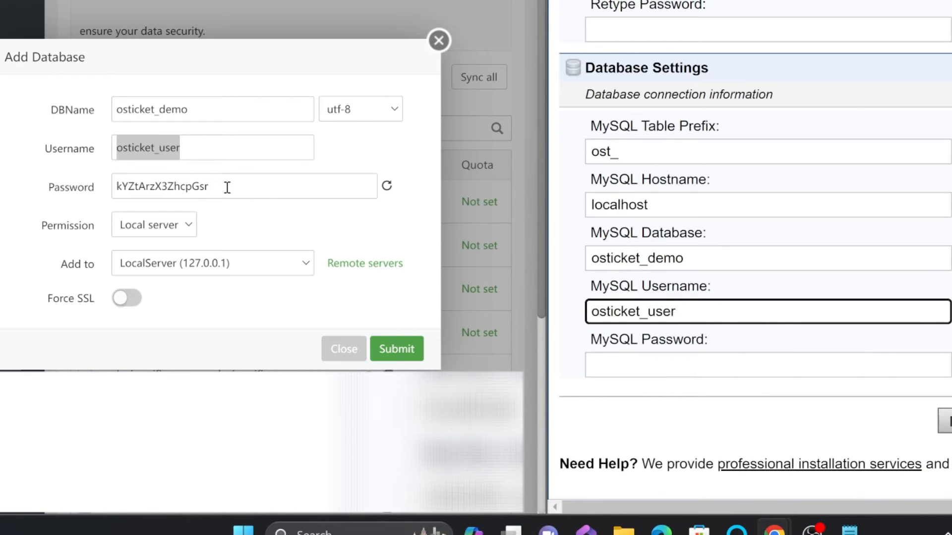
# Step: Copy the generated database password into the installer's MySQL Password field and submit the new database in aaPanel
pyautogui.moveTo(228, 185); pyautogui.dragTo(29, 190)
pyautogui.click(692, 359)
pyautogui.hotkey('ctrl', 'v')
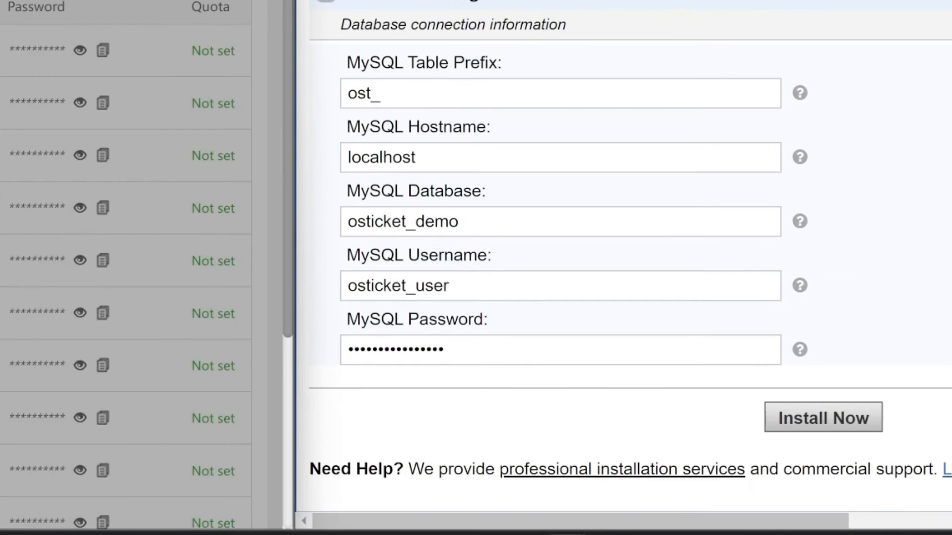
pyautogui.click(79, 51)
pyautogui.click(751, 349)
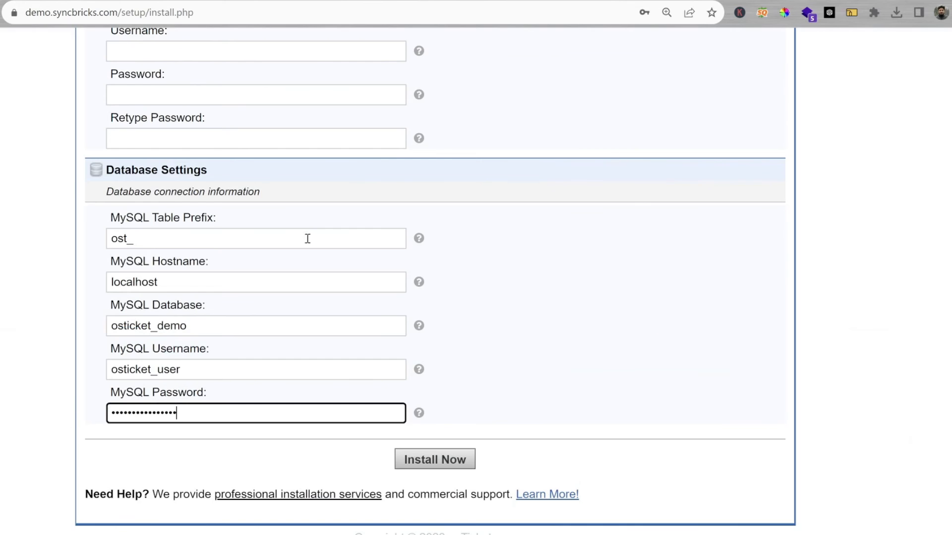
# Step: Set the installer's Helpdesk Name to Syncbricks Demo and enter the helpdesk's default email address
pyautogui.scroll(10, 261, 214)
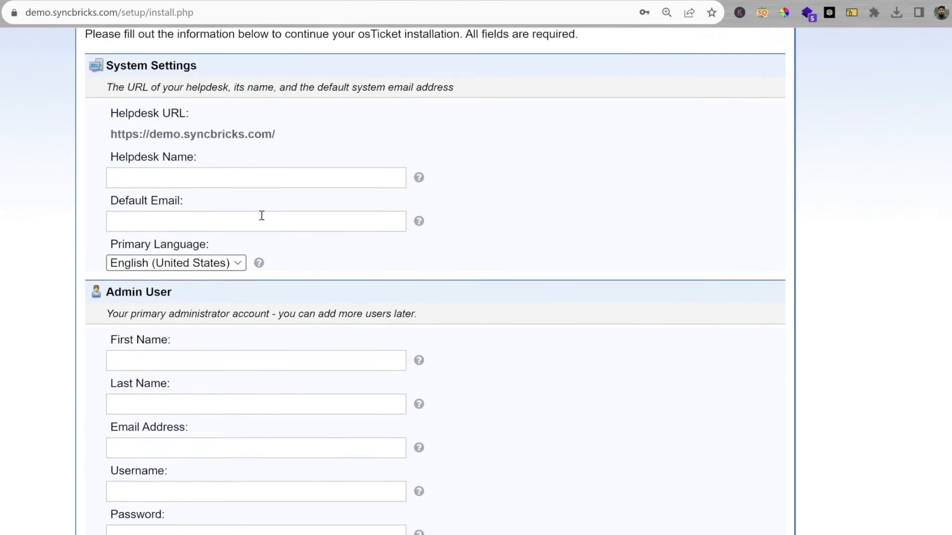
pyautogui.click(205, 297)
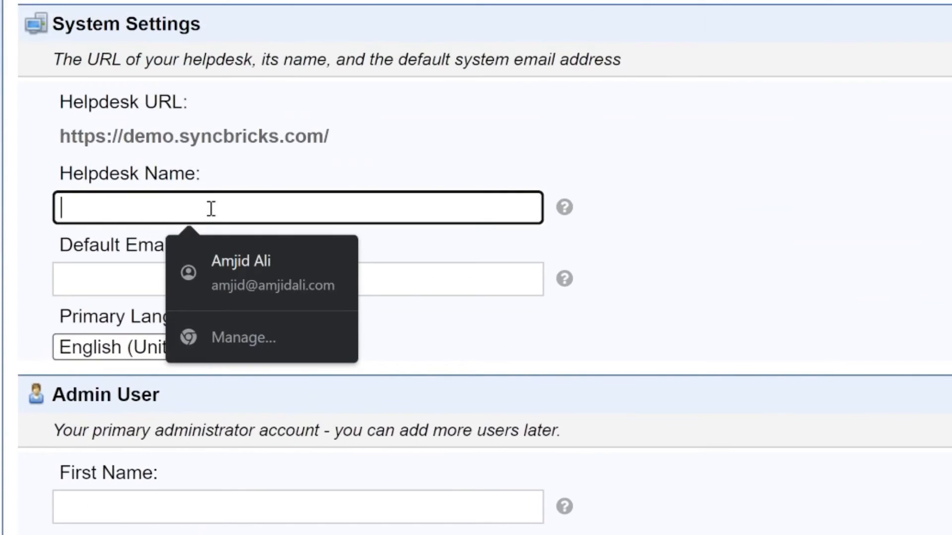
pyautogui.write('Syncbricks Demo')
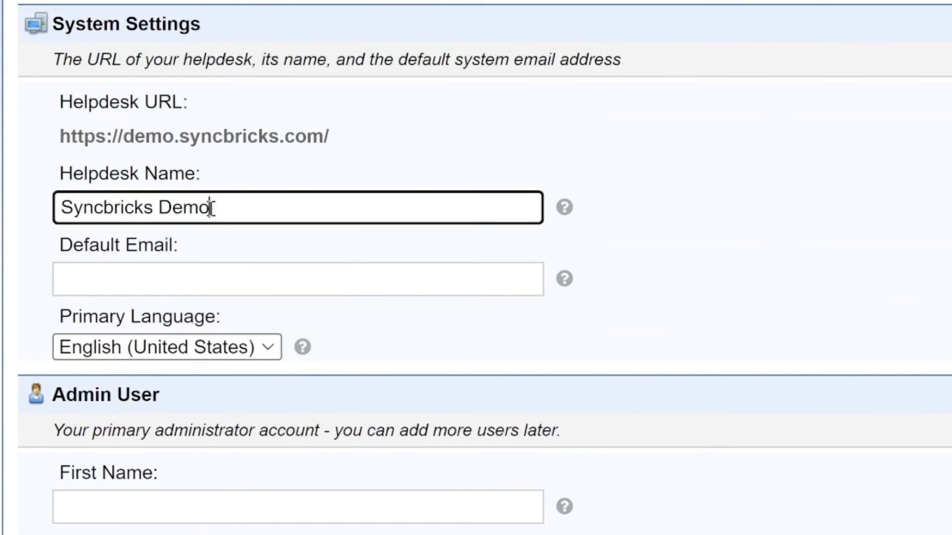
pyautogui.press('Tab')
pyautogui.write('info')
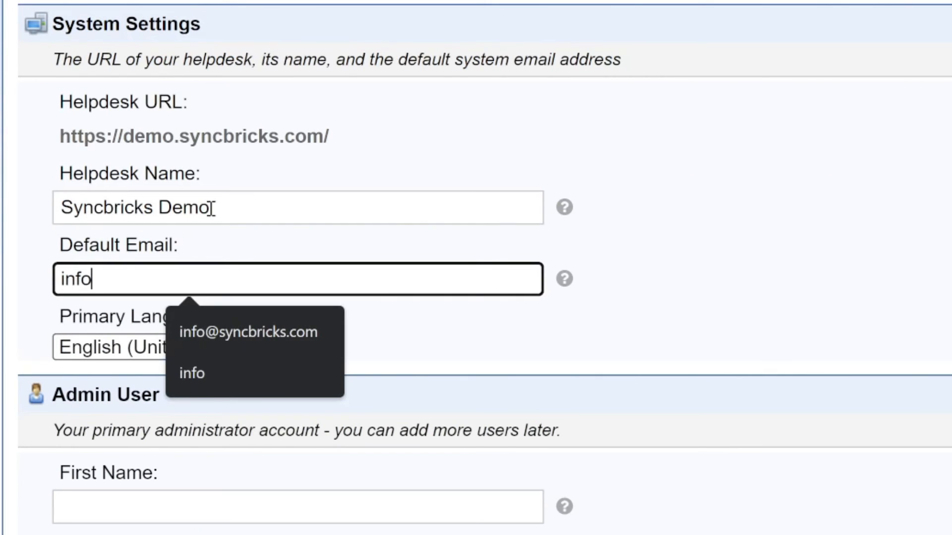
pyautogui.press('BackSpace')
pyautogui.press('BackSpace')
pyautogui.press('BackSpace')
pyautogui.press('BackSpace')
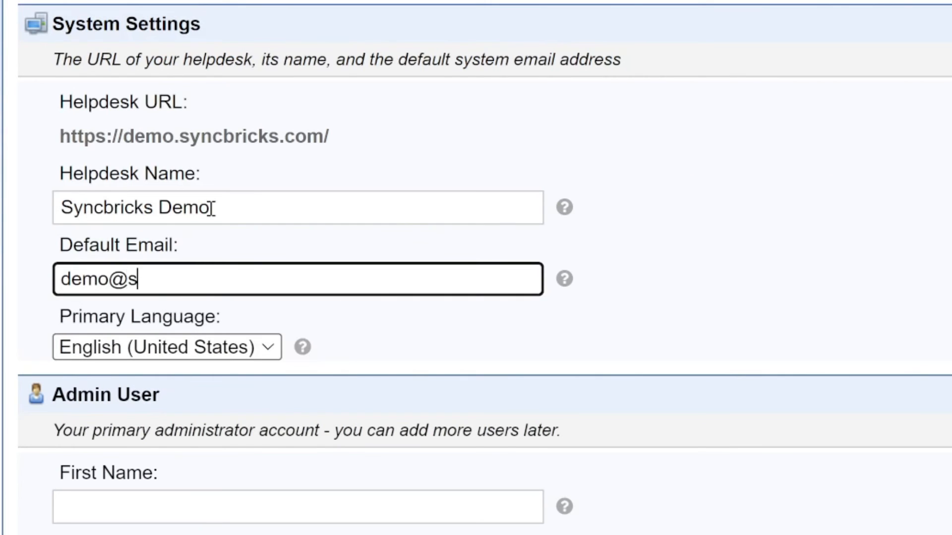
pyautogui.press('Tab')
pyautogui.press('Tab')
# Step: Fill in the administrator's first name, check the database settings, and start the osTicket installation
pyautogui.scroll(-4, 366, 242)
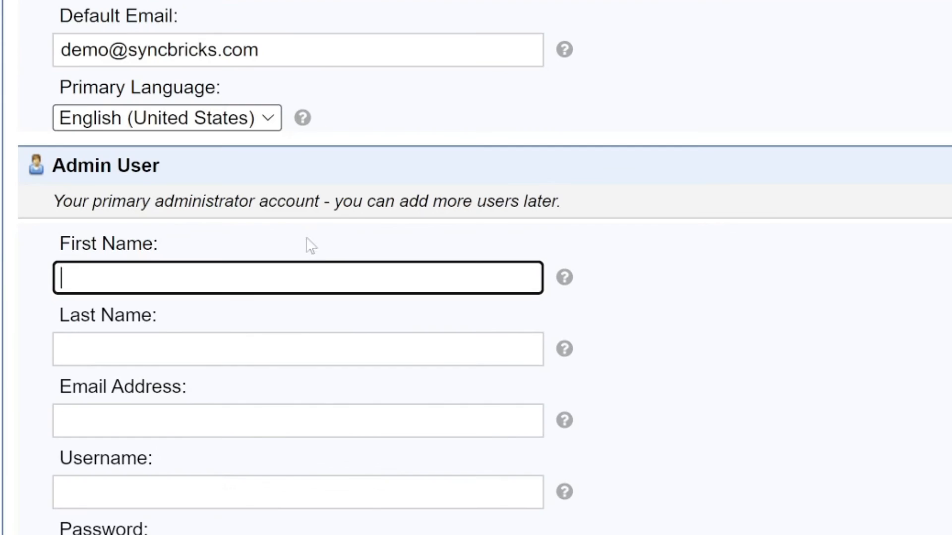
pyautogui.write('Amjid')
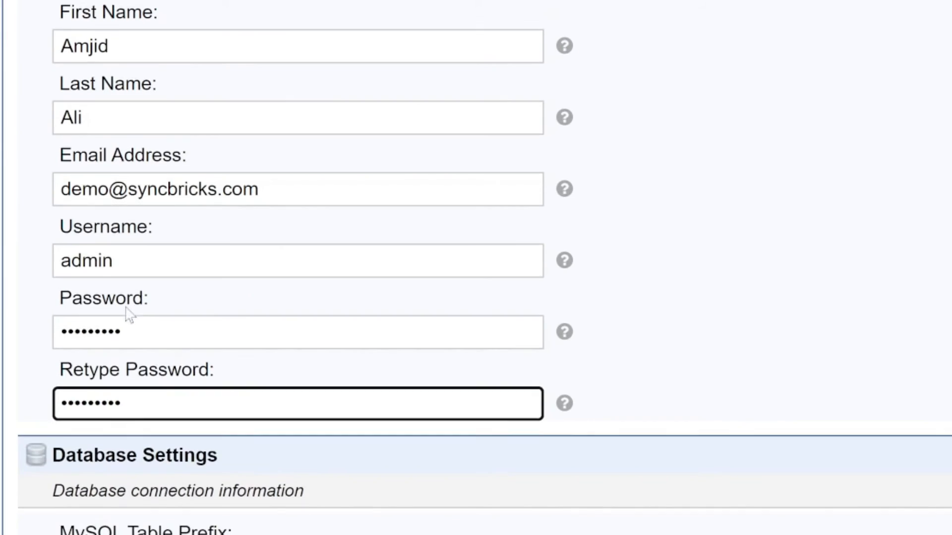
pyautogui.scroll(-9, 250, 312)
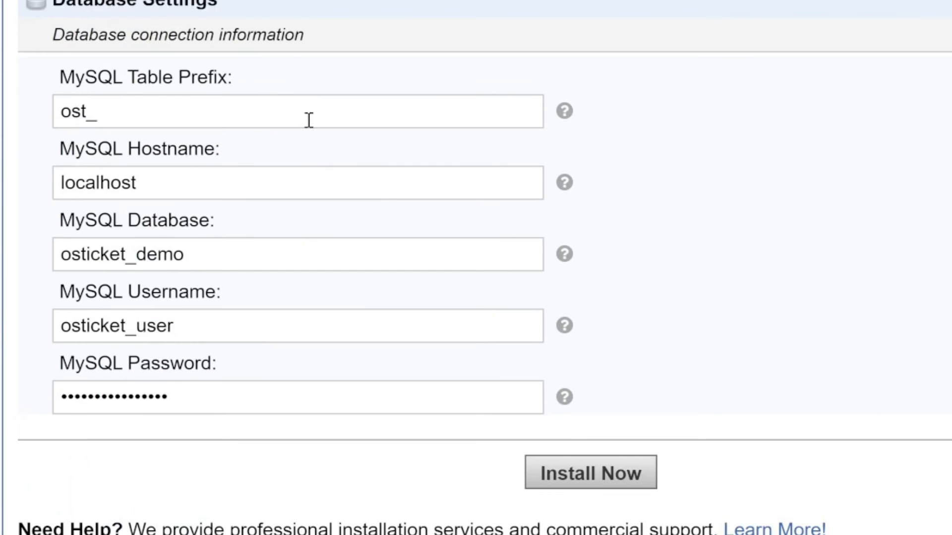
pyautogui.scroll(17, 308, 114)
pyautogui.scroll(-7, 308, 124)
pyautogui.scroll(-10, 308, 131)
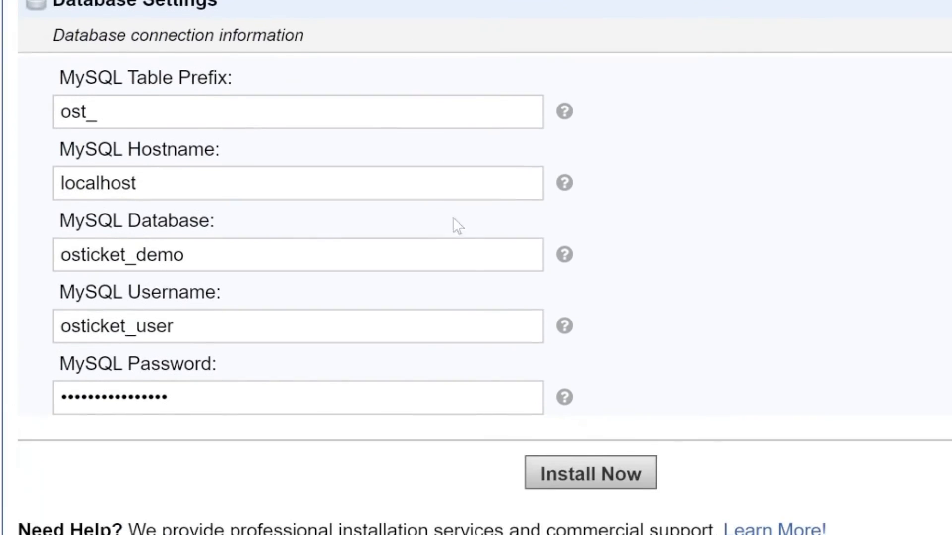
pyautogui.click(541, 473)
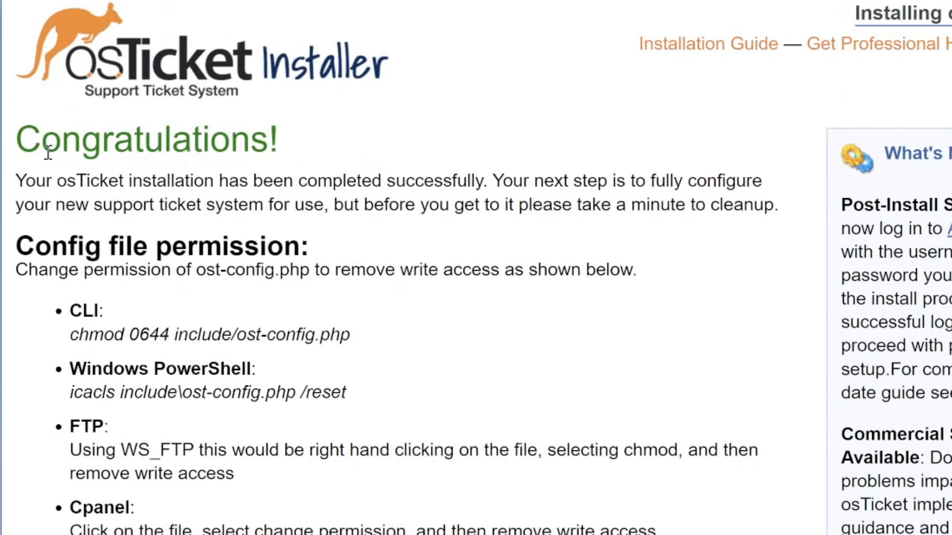
# Step: Open the osTicket URL and the Staff Control Panel in separate tabs from the installer's links, and return to the Support Center page
pyautogui.scroll(-3, 380, 239)
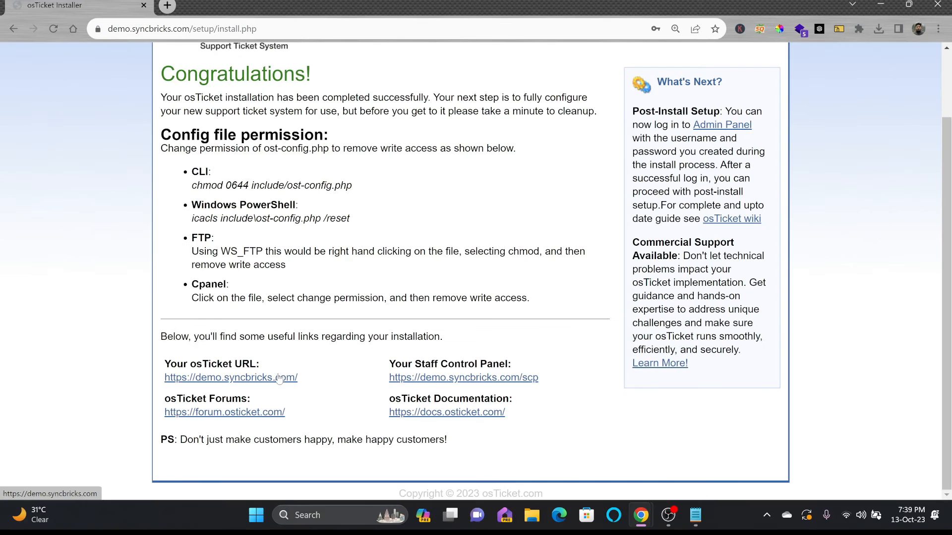
pyautogui.middleClick(279, 378)
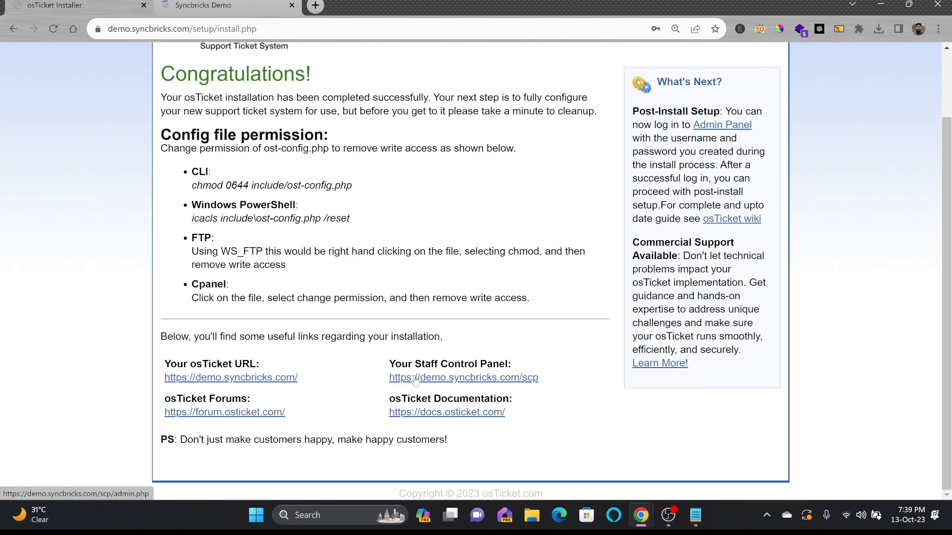
pyautogui.hotkey('ctrl', 'Tab')
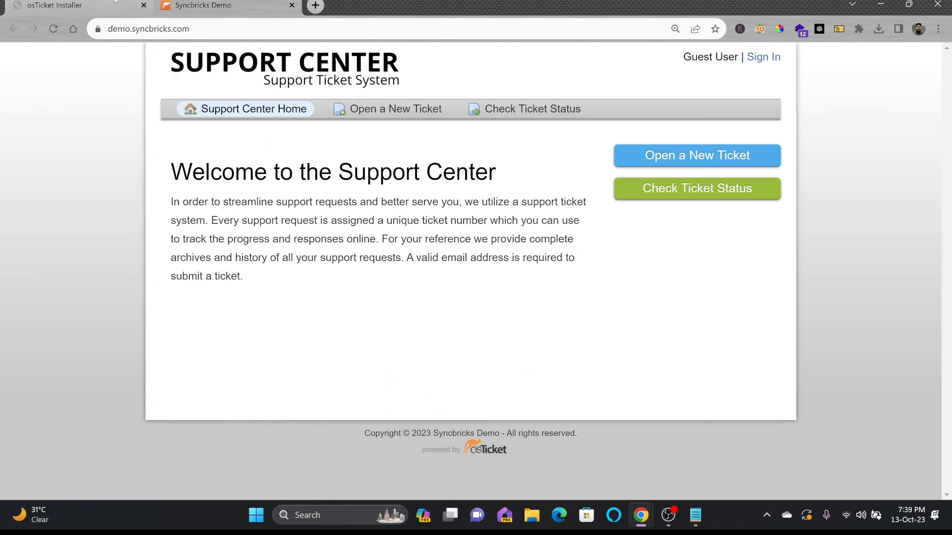
pyautogui.hotkey('ctrl', 'Tab')
pyautogui.middleClick(433, 380)
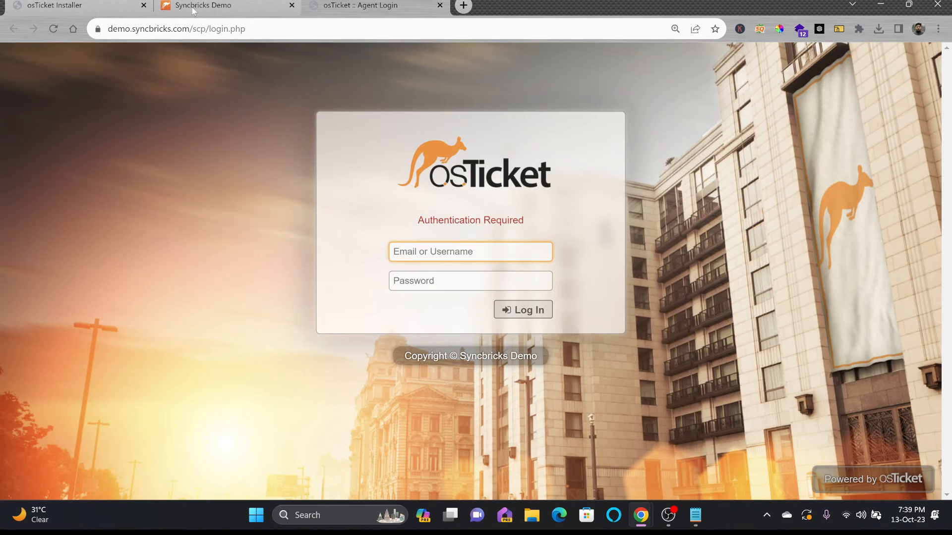
pyautogui.click(193, 9)
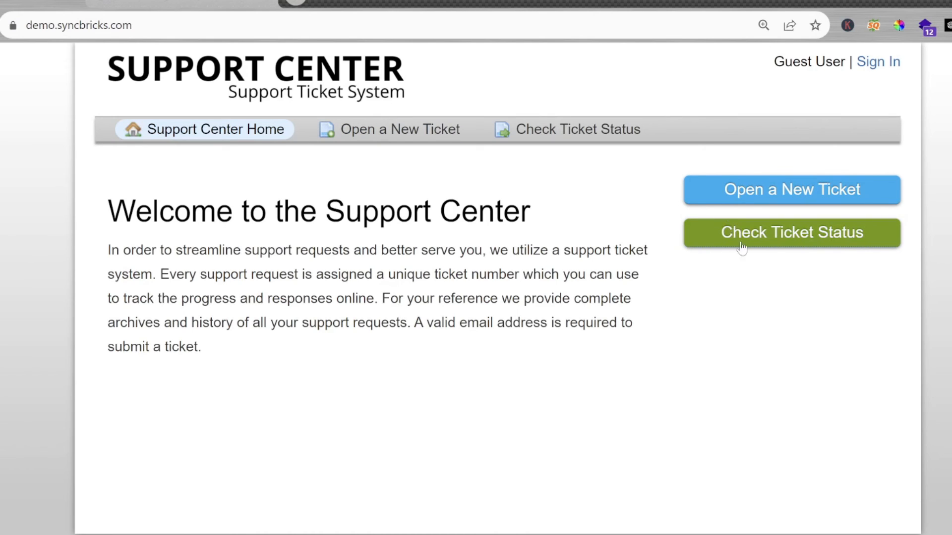
# Step: Examine the Support Center's Open a New Ticket form and its Help Topic choices
pyautogui.click(438, 140)
pyautogui.scroll(-1, 289, 323)
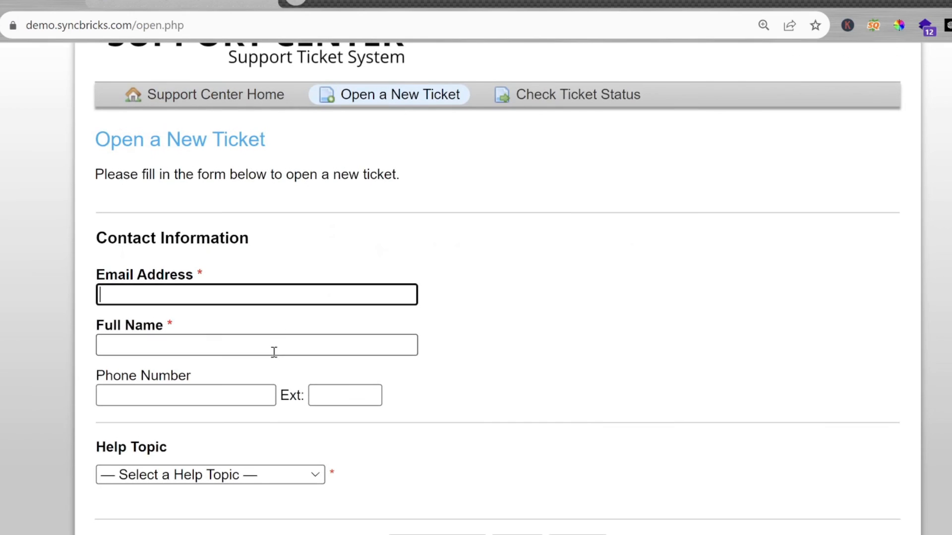
pyautogui.click(230, 476)
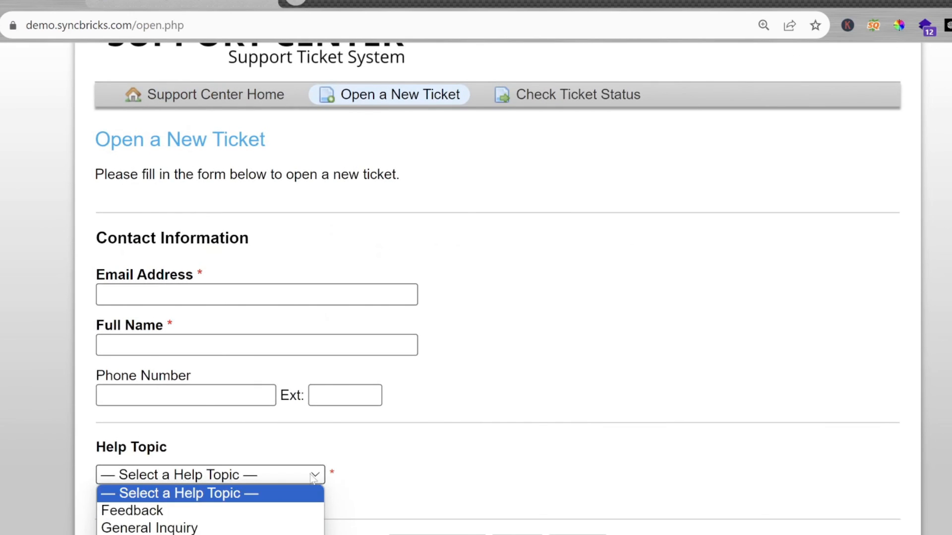
pyautogui.click(497, 411)
pyautogui.scroll(1, 355, 105)
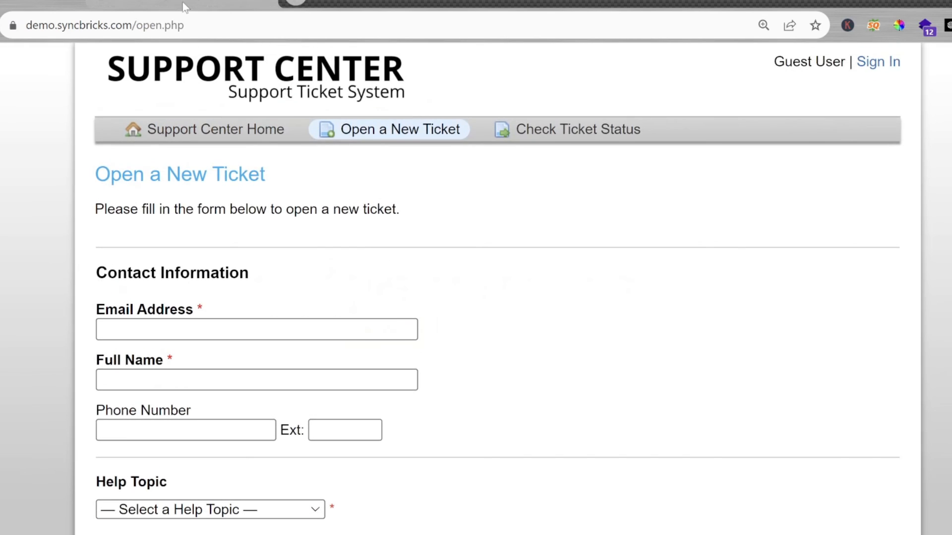
# Step: Switch to aaPanel's file manager and delete the setup folder from demo.syncbricks.com/upload/upload
pyautogui.click(183, 2)
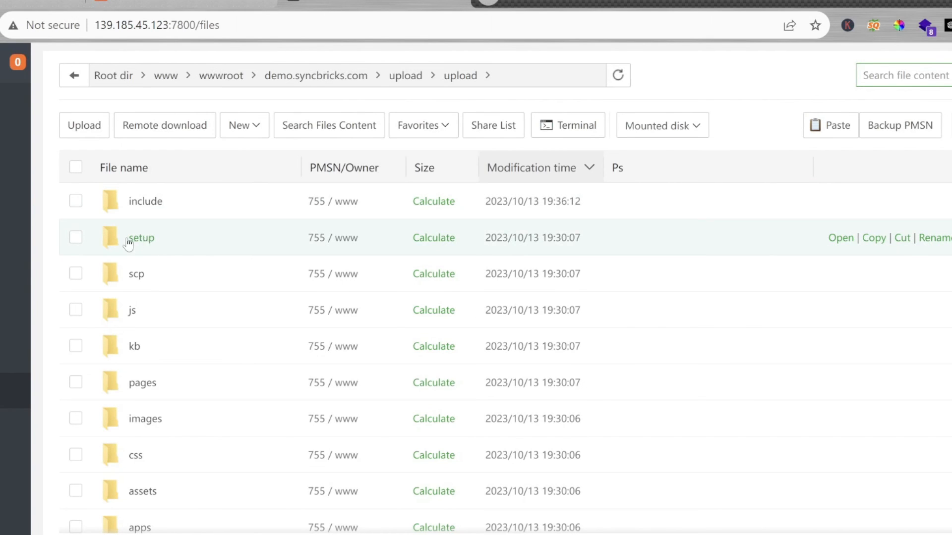
pyautogui.rightClick(82, 245)
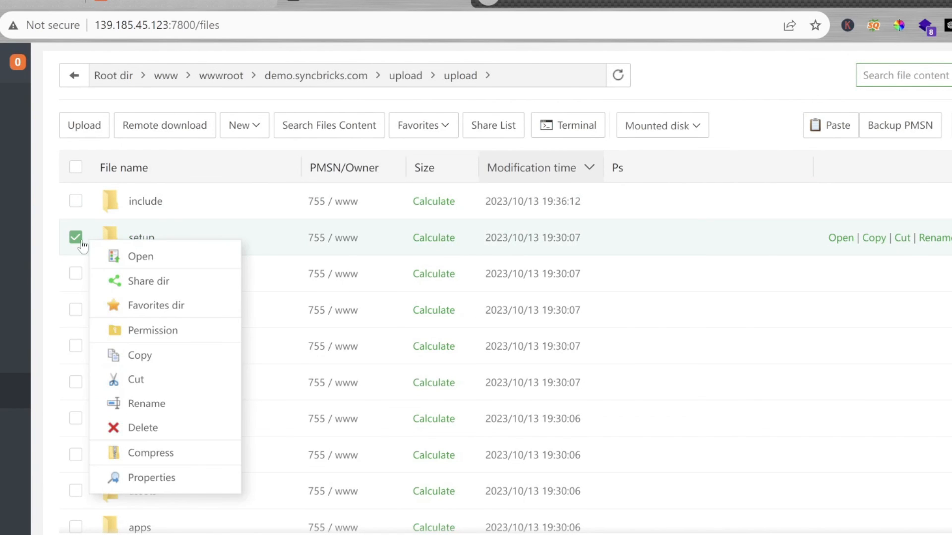
pyautogui.click(144, 426)
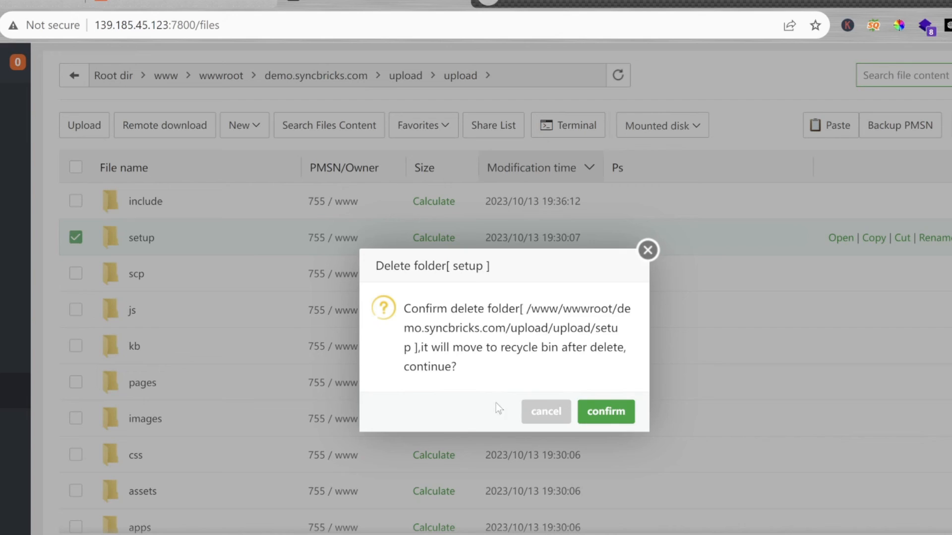
pyautogui.click(606, 411)
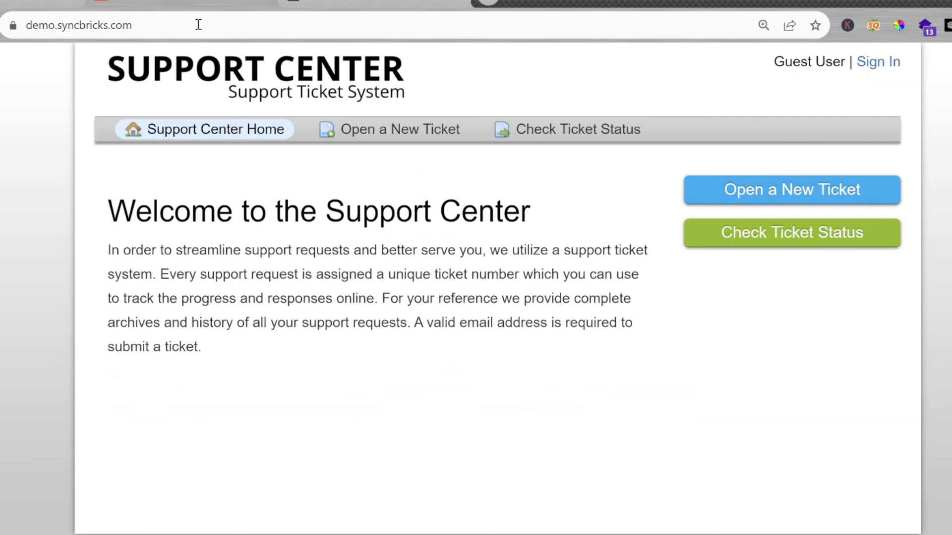
# Step: Check the address demo.syncbricks.com/setup, and return to the demo.syncbricks.com home page
pyautogui.click(176, 27)
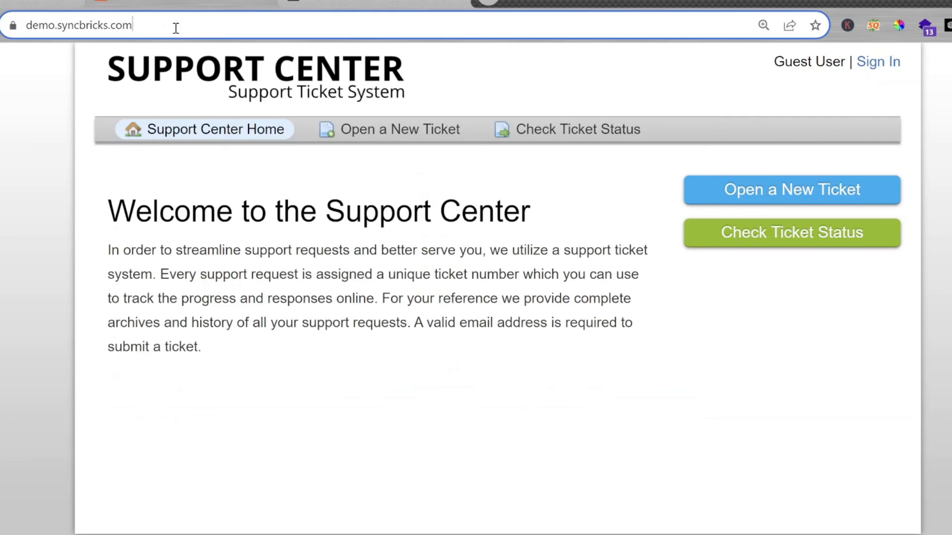
pyautogui.click(228, 26)
pyautogui.write('/setup')
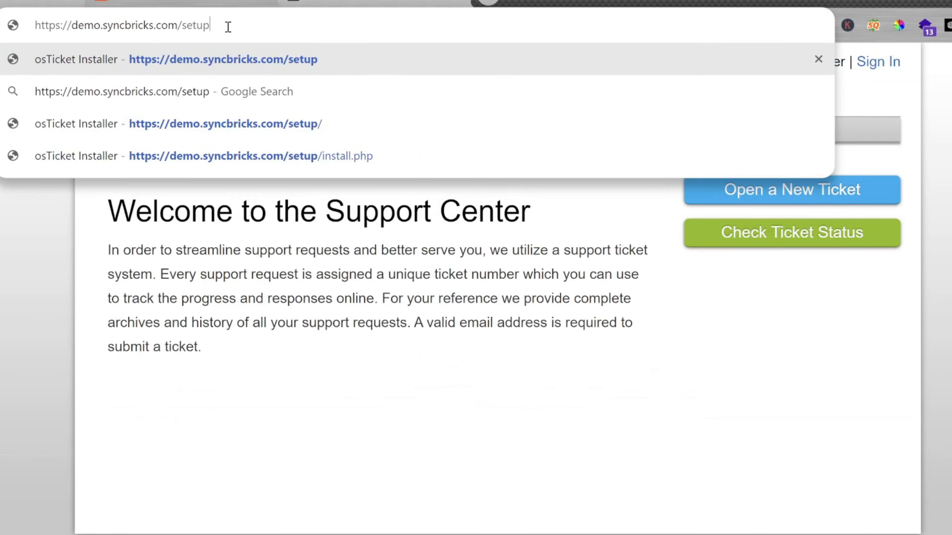
pyautogui.press('Return')
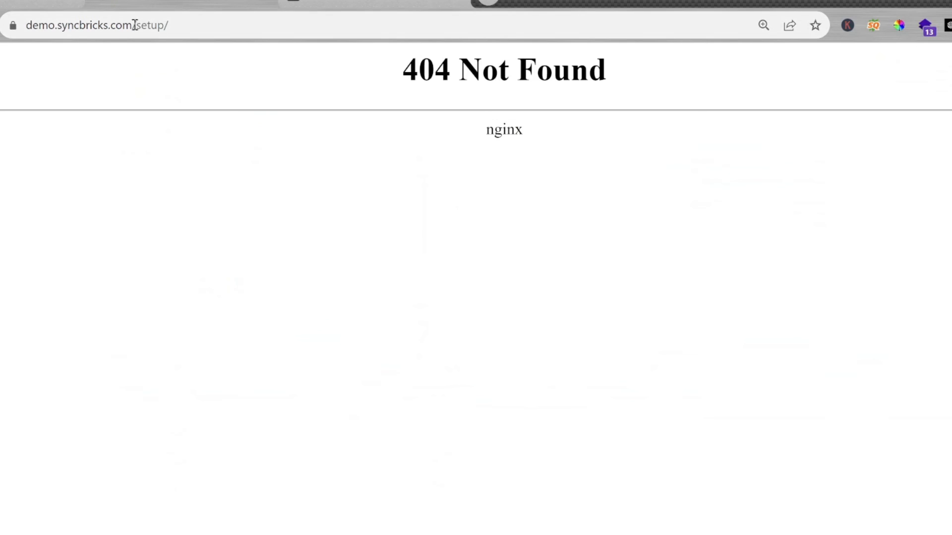
pyautogui.moveTo(134, 24); pyautogui.dragTo(302, 25)
pyautogui.press('BackSpace')
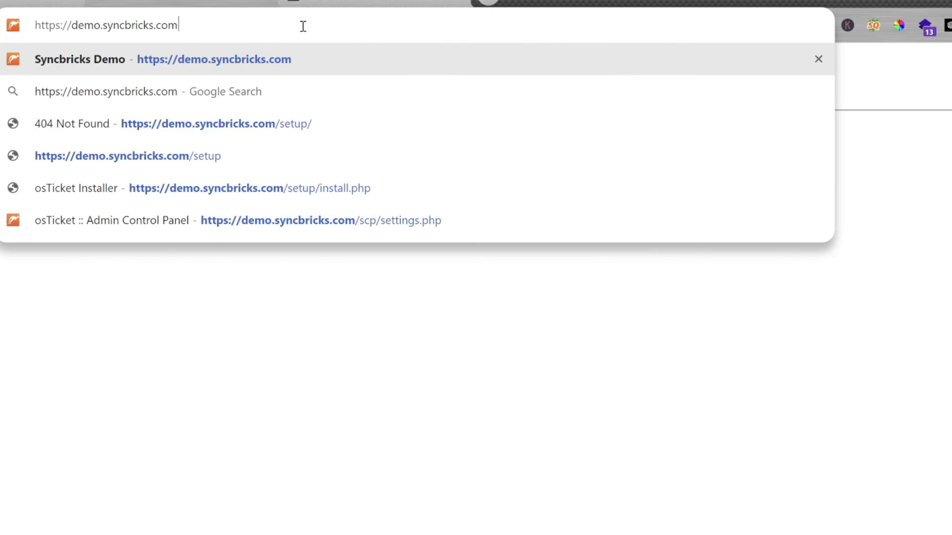
pyautogui.press('Return')
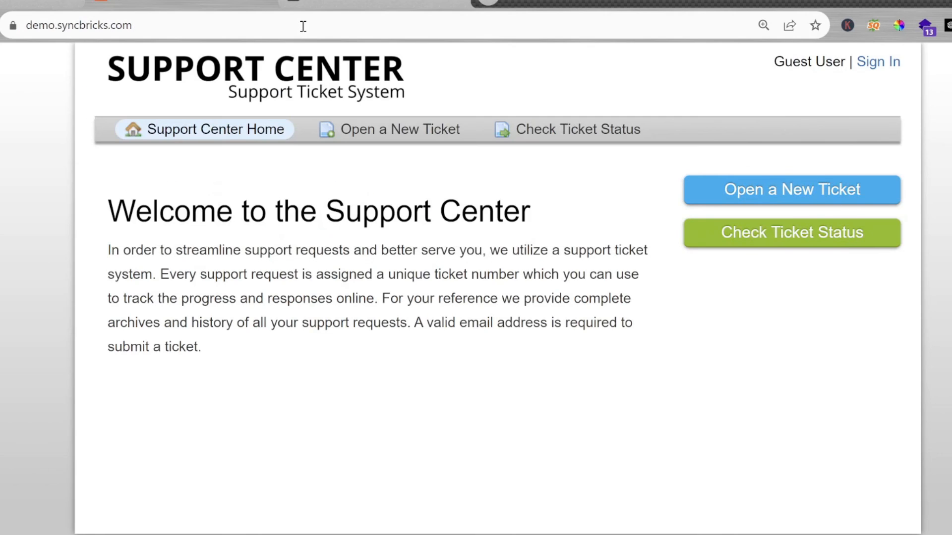